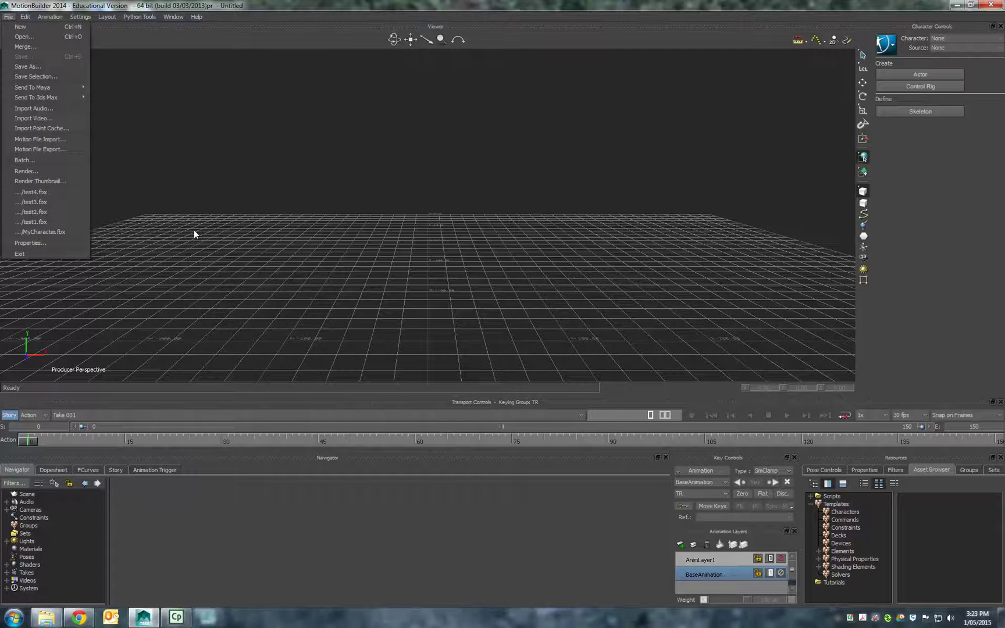
- Import the four Desktop BVH files 15_03, 16_03, 16_51 and 54_01 via Motion File Import
{"action": "left_click", "coordinate": [65, 140]}
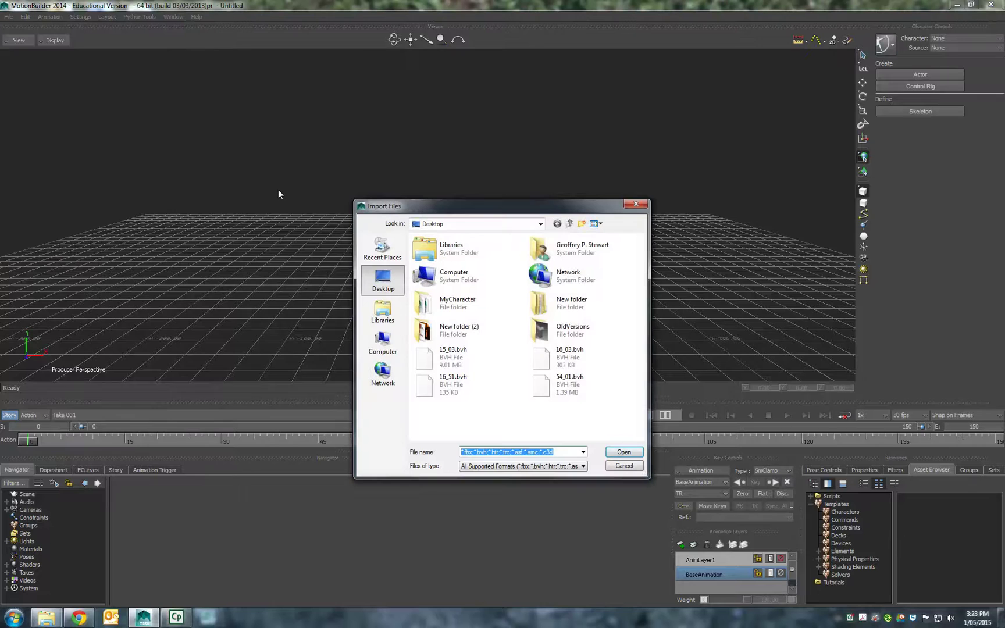
{"action": "left_click_drag", "start_coordinate": [578, 409], "coordinate": [456, 359]}
{"action": "left_click", "coordinate": [611, 453]}
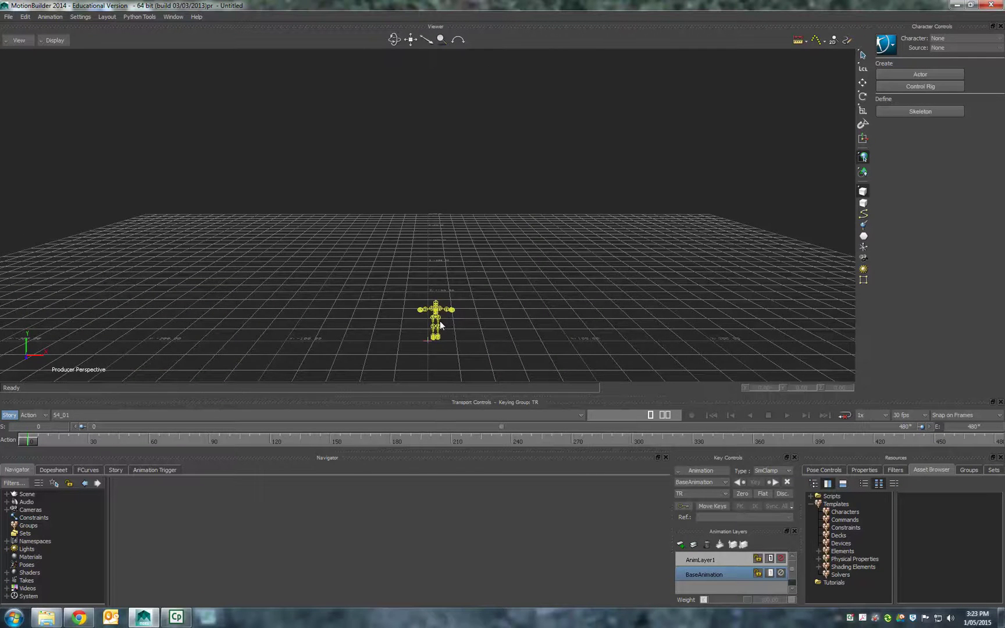
- Preview the 54_01 motion, rewind to frame 0, and switch to take 16_51
{"action": "left_click_drag", "start_coordinate": [446, 322], "coordinate": [439, 325], "text": "ctrl"}
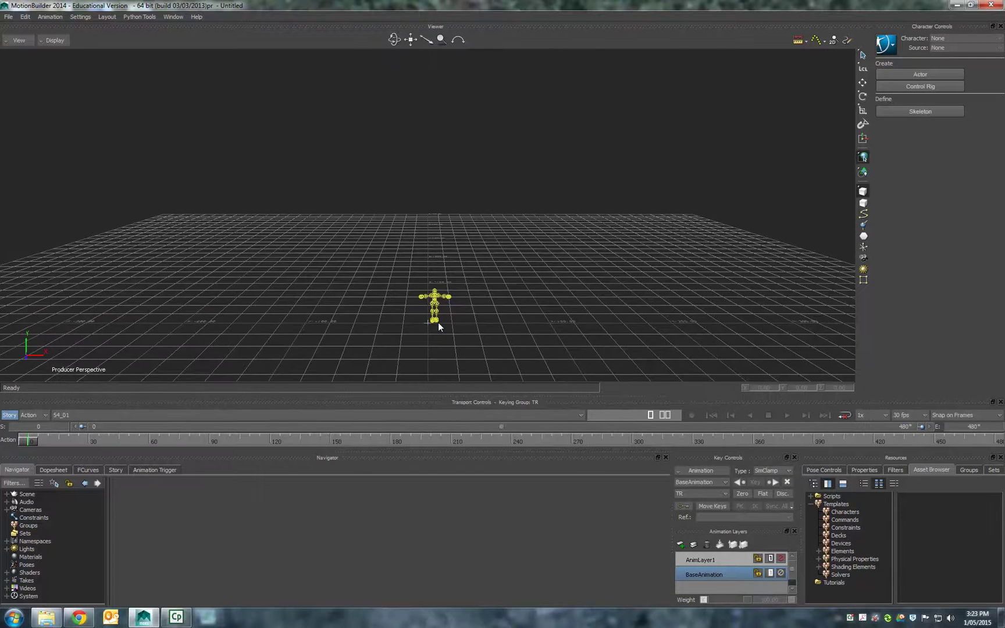
{"action": "left_click", "coordinate": [788, 415]}
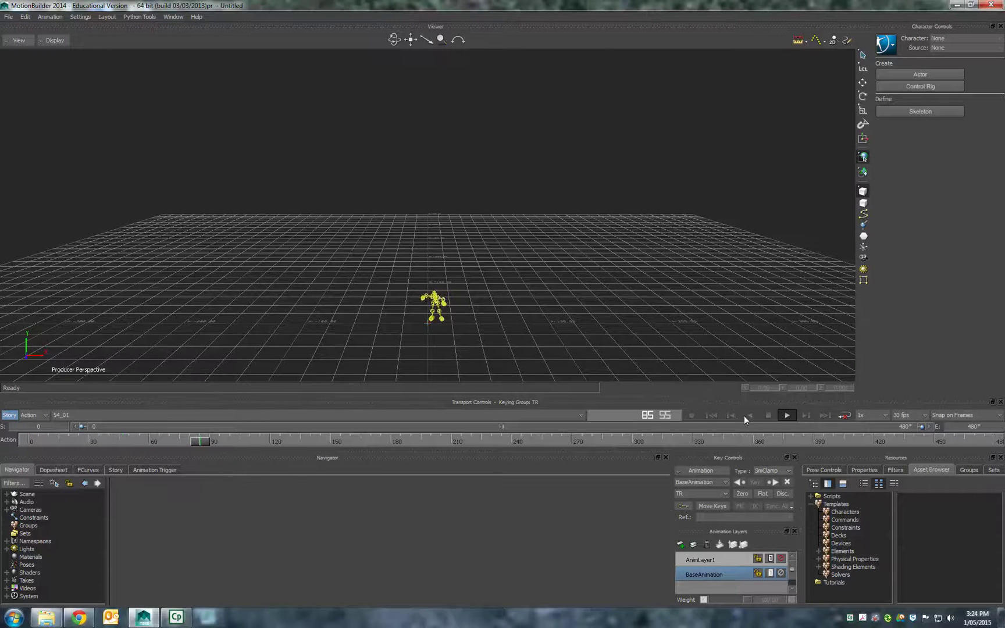
{"action": "left_click", "coordinate": [764, 414]}
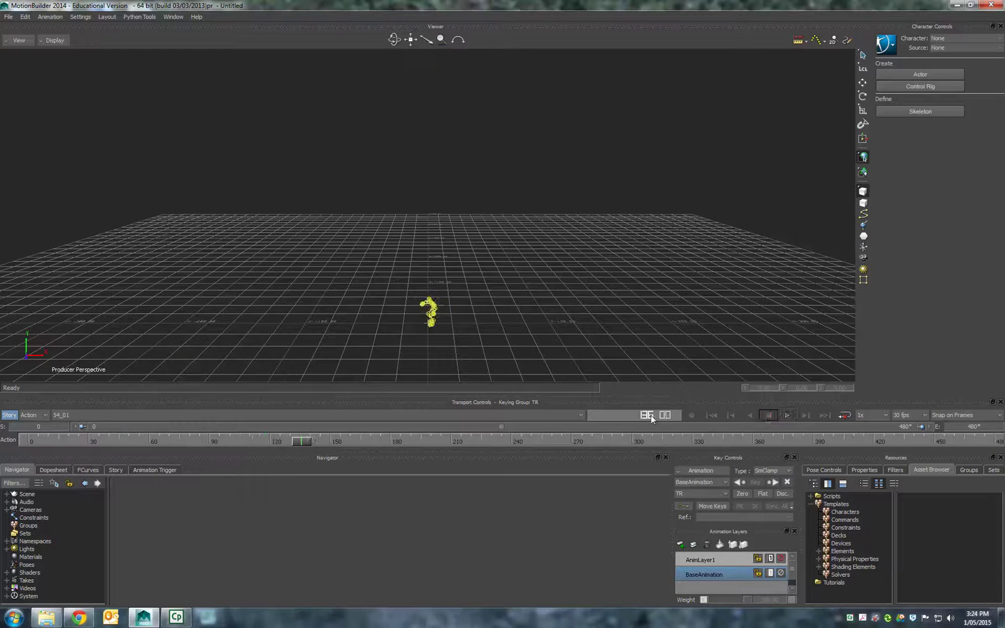
{"action": "left_click", "coordinate": [711, 415]}
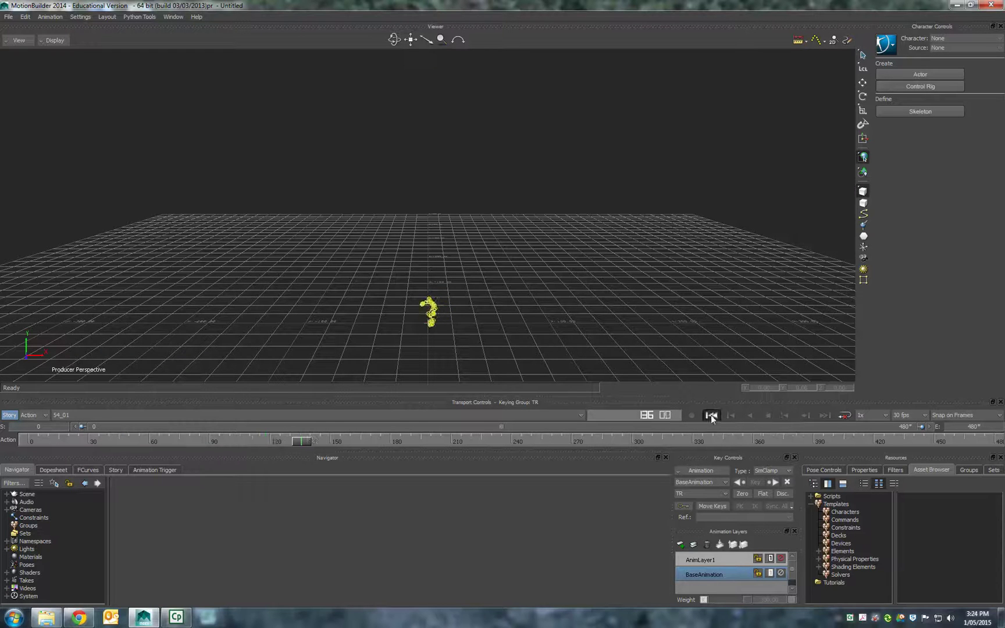
{"action": "left_click", "coordinate": [490, 416]}
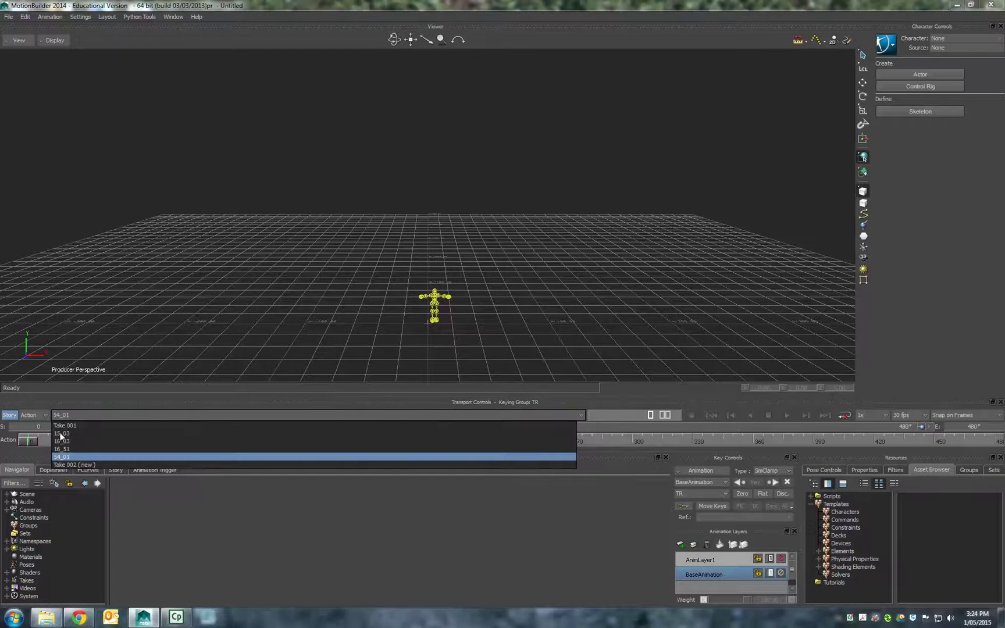
{"action": "left_click", "coordinate": [60, 449]}
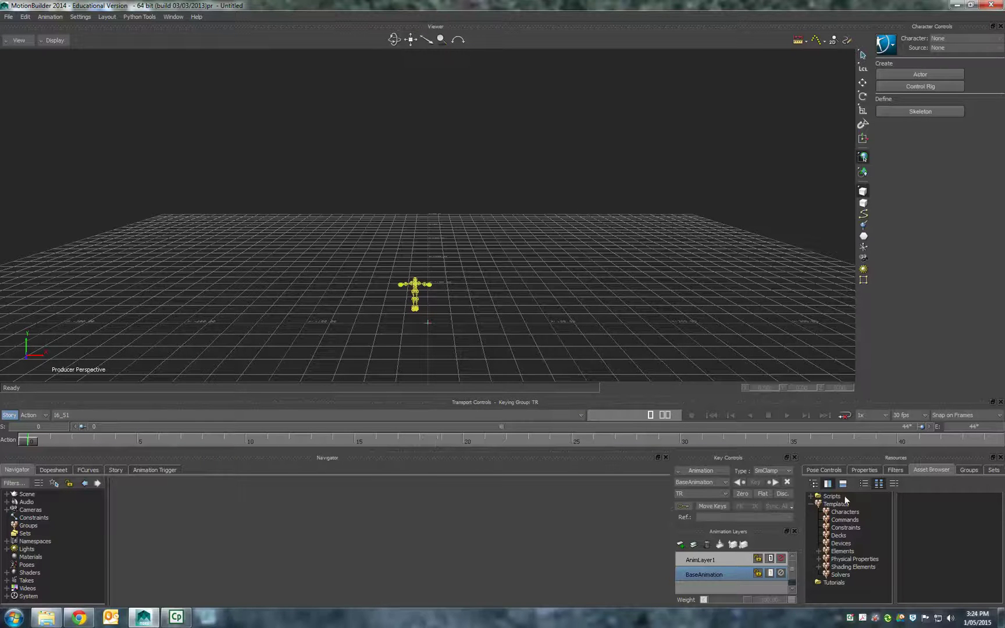
- Drag the Character template from Asset Browser into the viewer and show its Character Definition mapping list
{"action": "left_click", "coordinate": [841, 511]}
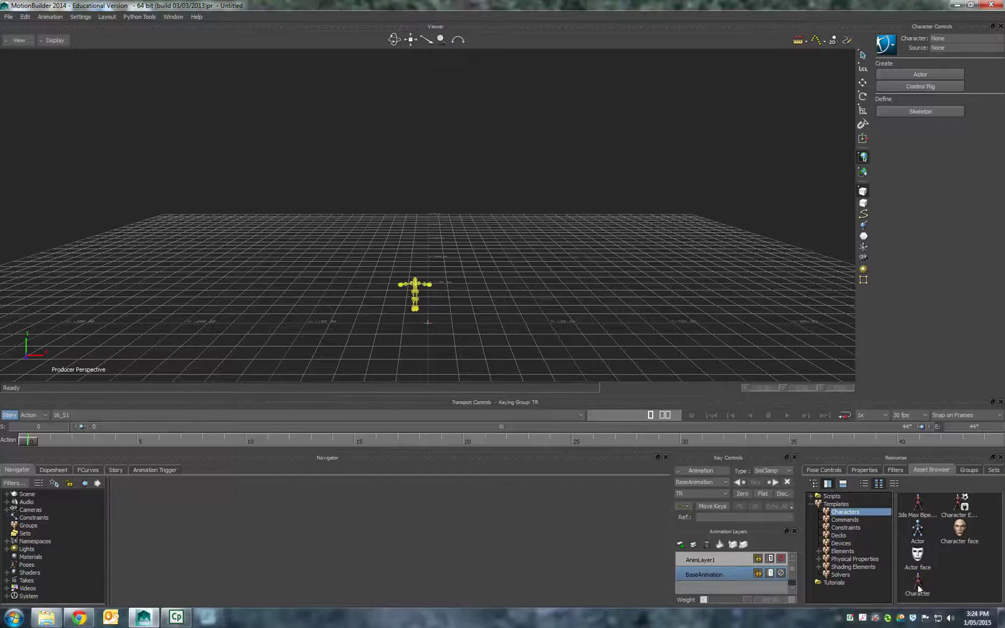
{"action": "left_click_drag", "start_coordinate": [919, 582], "coordinate": [479, 300]}
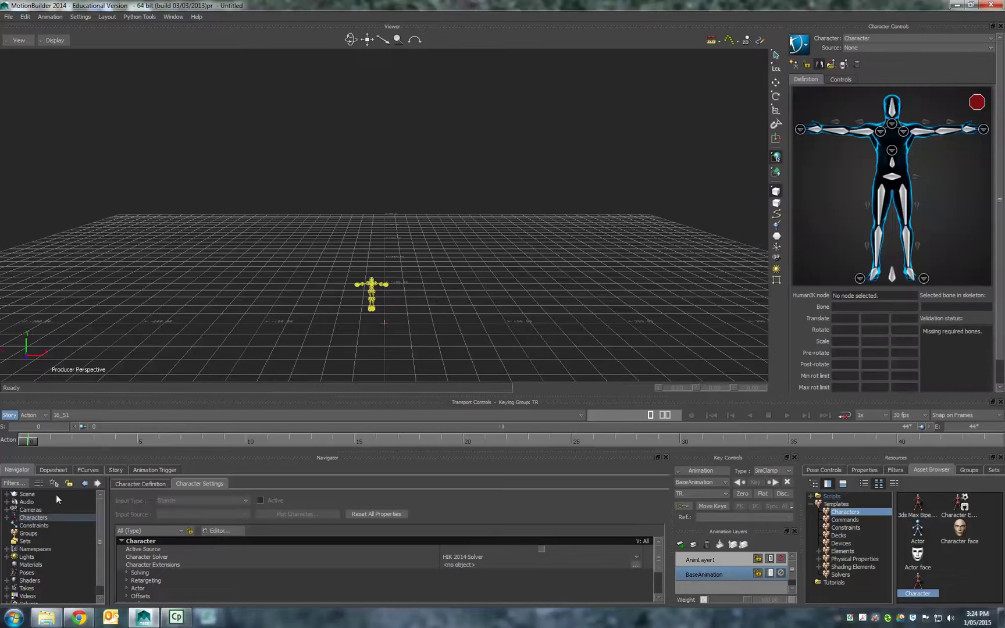
{"action": "left_click", "coordinate": [129, 484]}
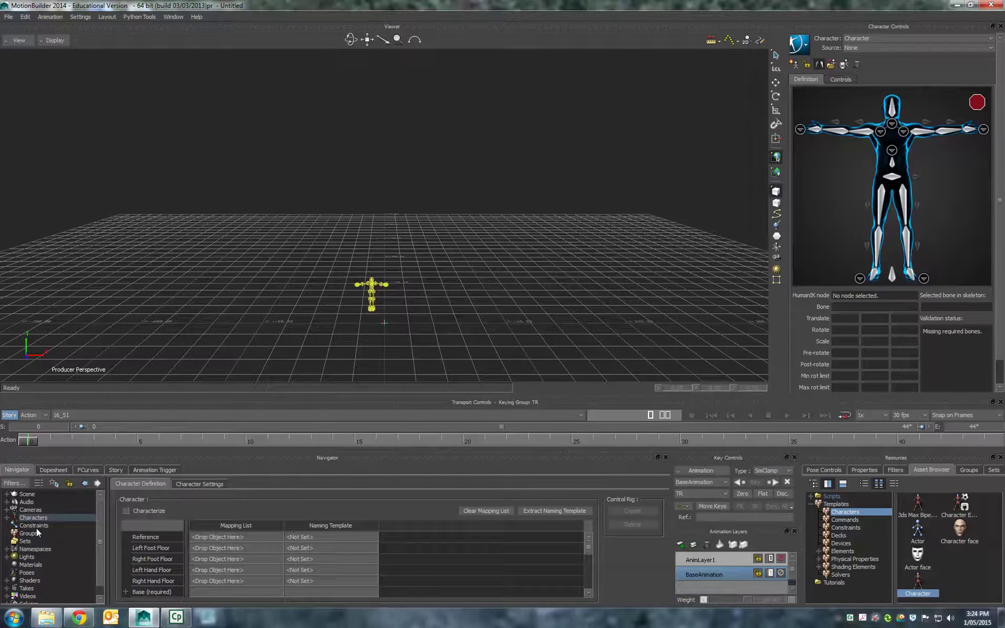
- Expand the full BVH:reference branch in the scene tree and widen the tree to read joint names
{"action": "left_click", "coordinate": [30, 496]}
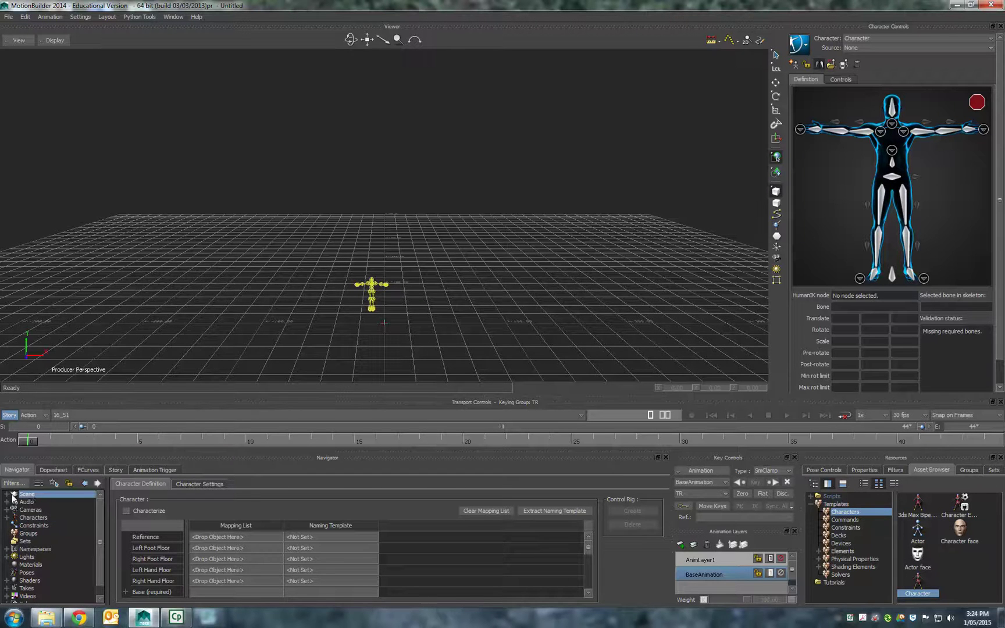
{"action": "left_click", "coordinate": [8, 495]}
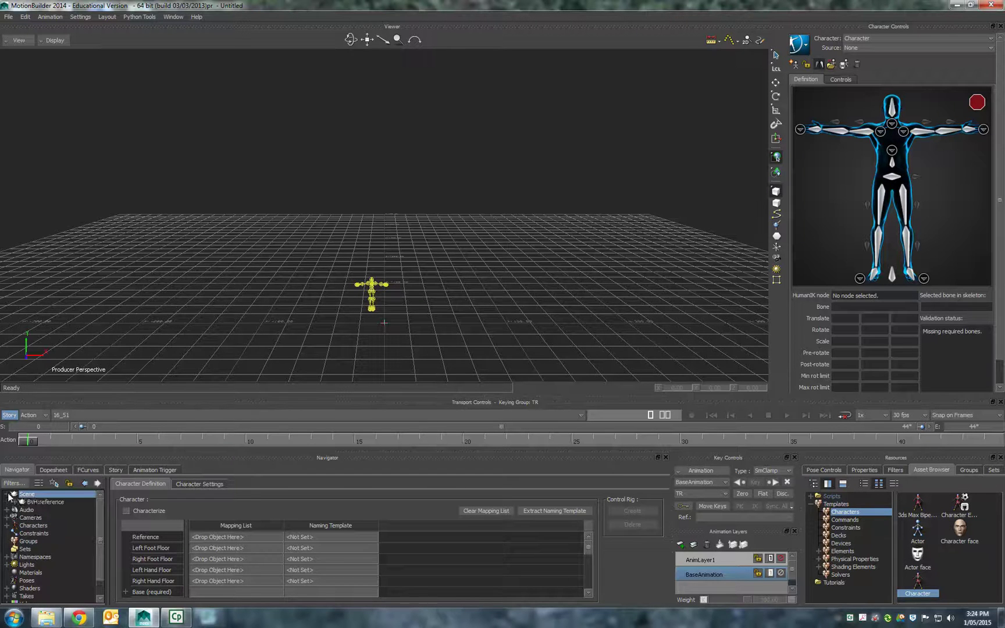
{"action": "right_click", "coordinate": [39, 505]}
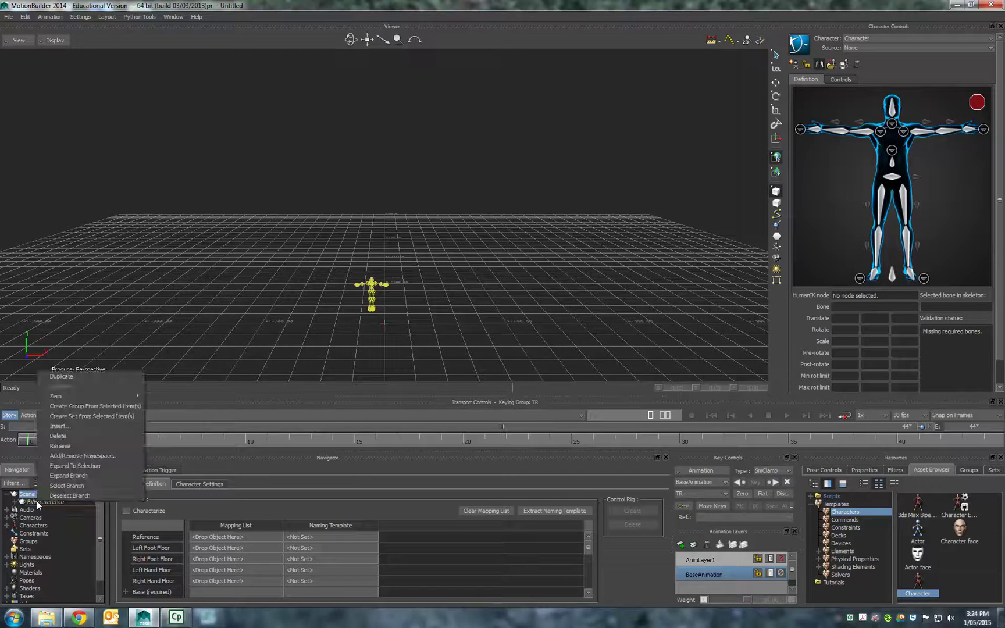
{"action": "left_click", "coordinate": [61, 479]}
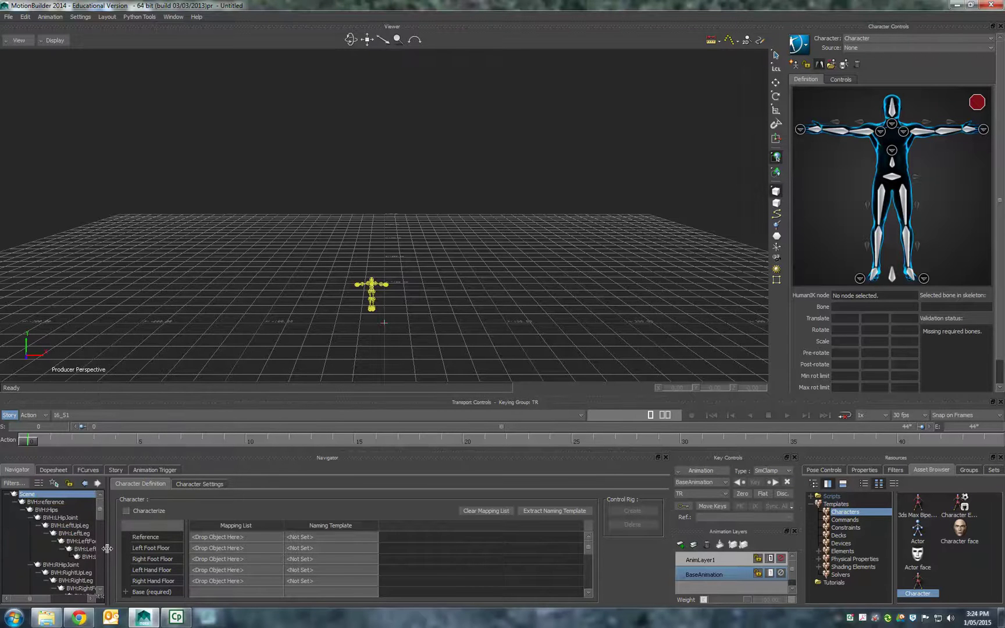
{"action": "left_click_drag", "start_coordinate": [108, 549], "coordinate": [189, 548]}
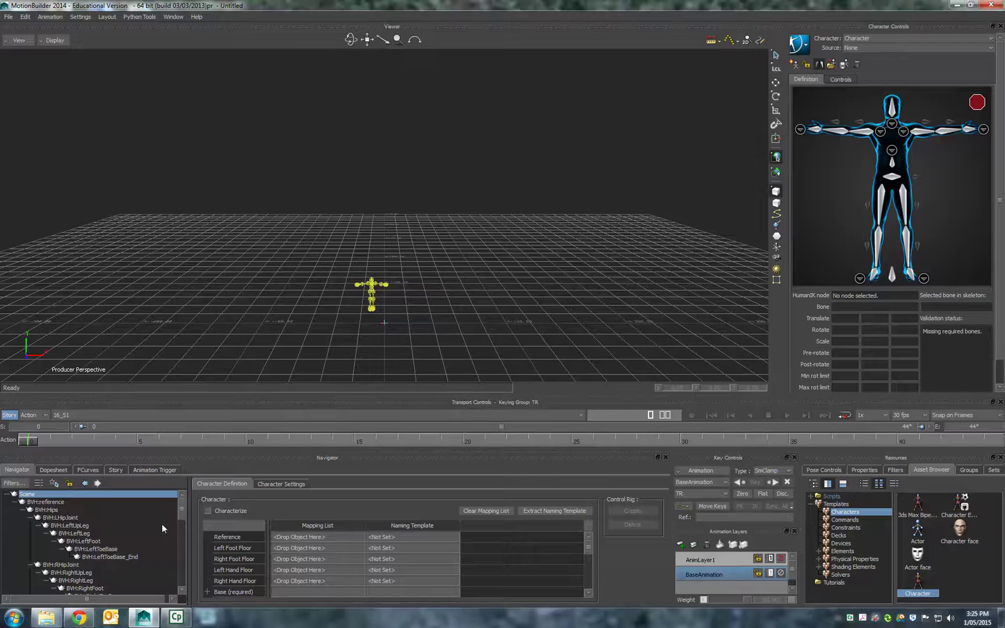
- Map BVH Hips, LeftUpLeg, LeftLeg and LeftFoot to their Base (required) slots
{"action": "scroll", "coordinate": [356, 551], "scroll_direction": "down", "scroll_amount": 3}
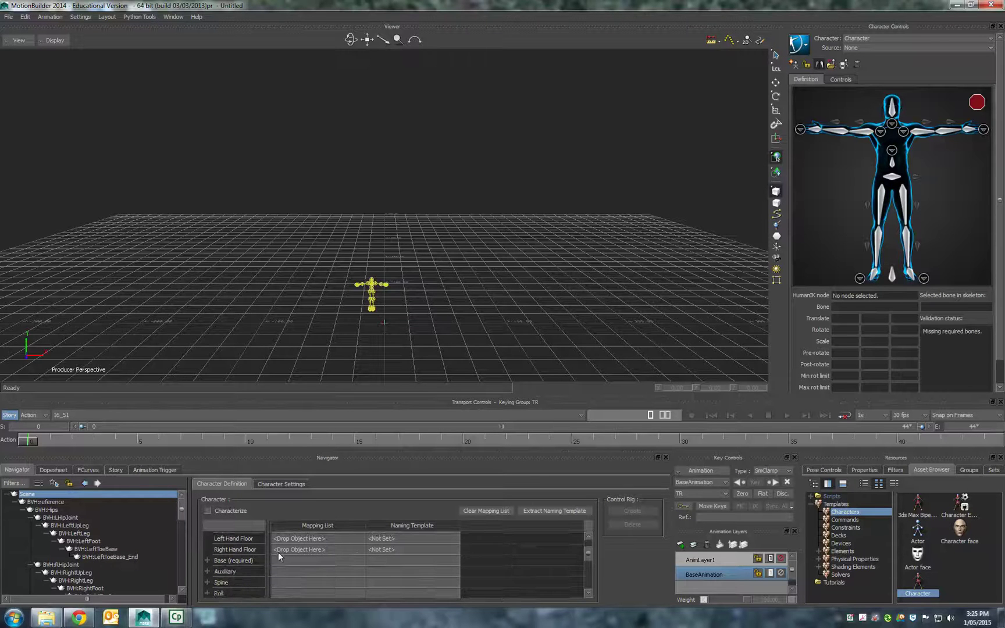
{"action": "left_click", "coordinate": [208, 561]}
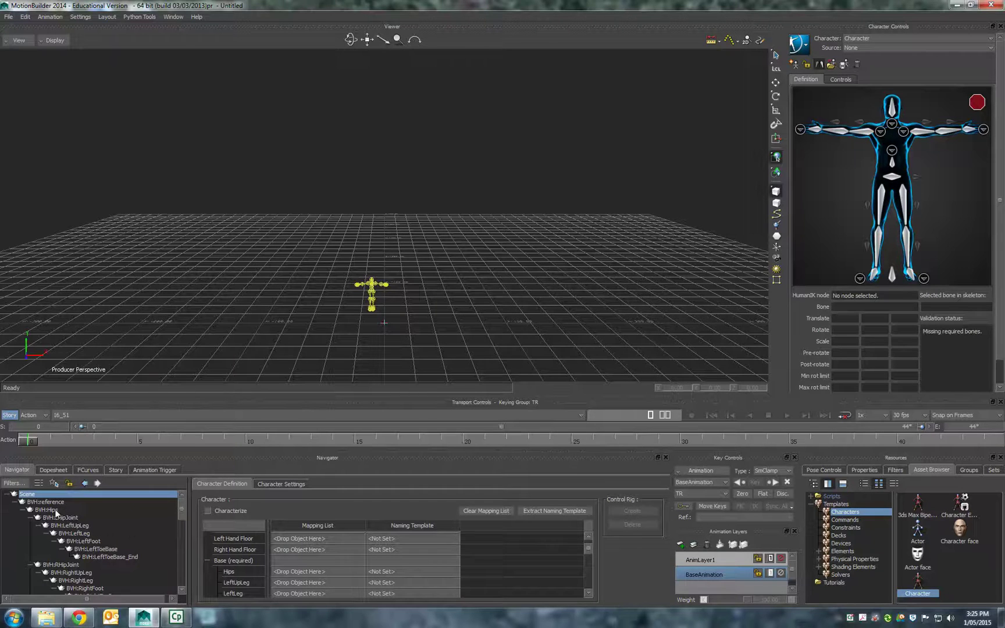
{"action": "left_click_drag", "start_coordinate": [56, 511], "coordinate": [309, 573]}
{"action": "scroll", "coordinate": [287, 569], "scroll_direction": "down", "scroll_amount": 1}
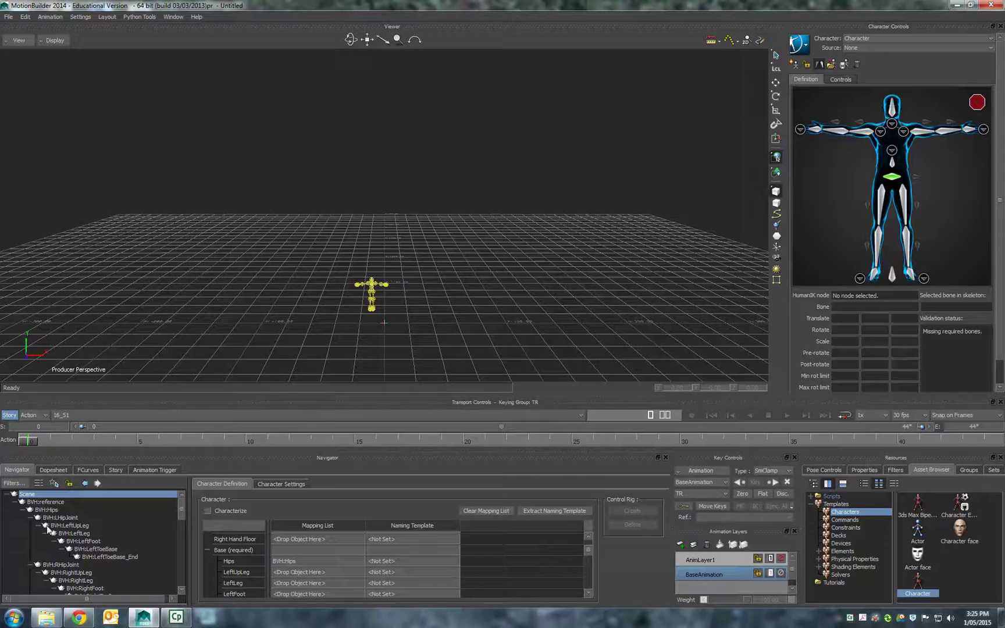
{"action": "left_click_drag", "start_coordinate": [47, 526], "coordinate": [295, 573]}
{"action": "left_click_drag", "start_coordinate": [61, 534], "coordinate": [298, 580]}
{"action": "left_click_drag", "start_coordinate": [61, 540], "coordinate": [311, 590]}
- Map BVH RightUpLeg, RightLeg, RightFoot and Spine to their matching slots
{"action": "scroll", "coordinate": [312, 581], "scroll_direction": "down", "scroll_amount": 1}
{"action": "scroll", "coordinate": [310, 580], "scroll_direction": "down", "scroll_amount": 2}
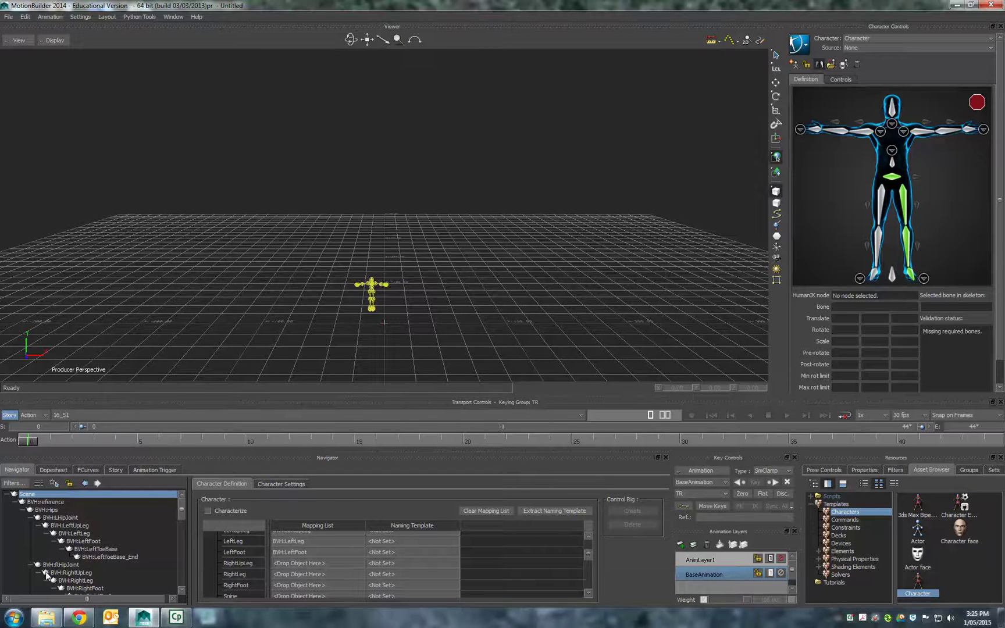
{"action": "left_click_drag", "start_coordinate": [46, 575], "coordinate": [291, 564]}
{"action": "left_click_drag", "start_coordinate": [55, 582], "coordinate": [318, 578]}
{"action": "scroll", "coordinate": [85, 583], "scroll_direction": "down", "scroll_amount": 2}
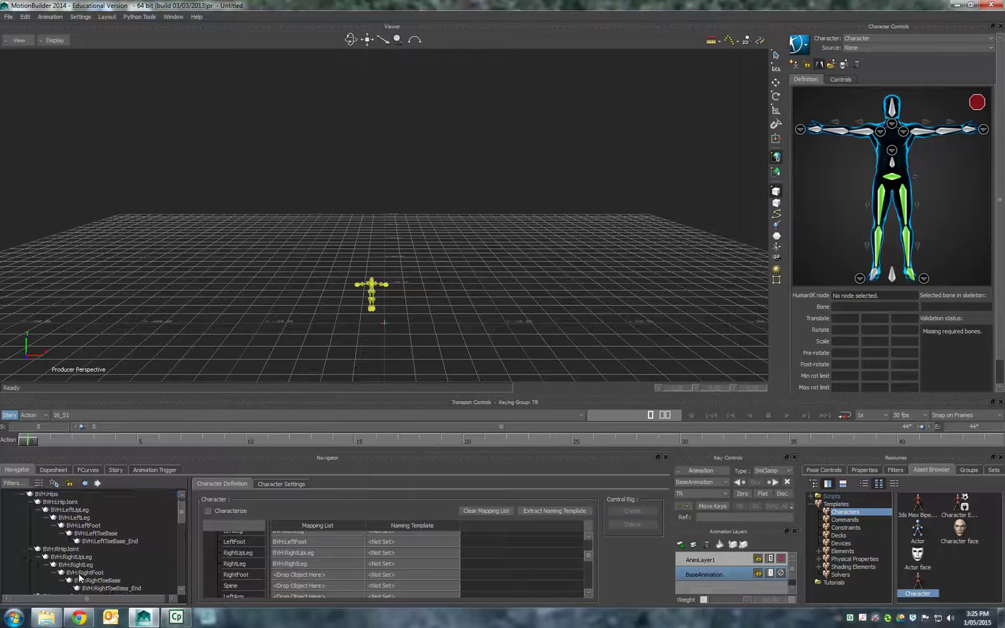
{"action": "left_click_drag", "start_coordinate": [64, 575], "coordinate": [306, 579]}
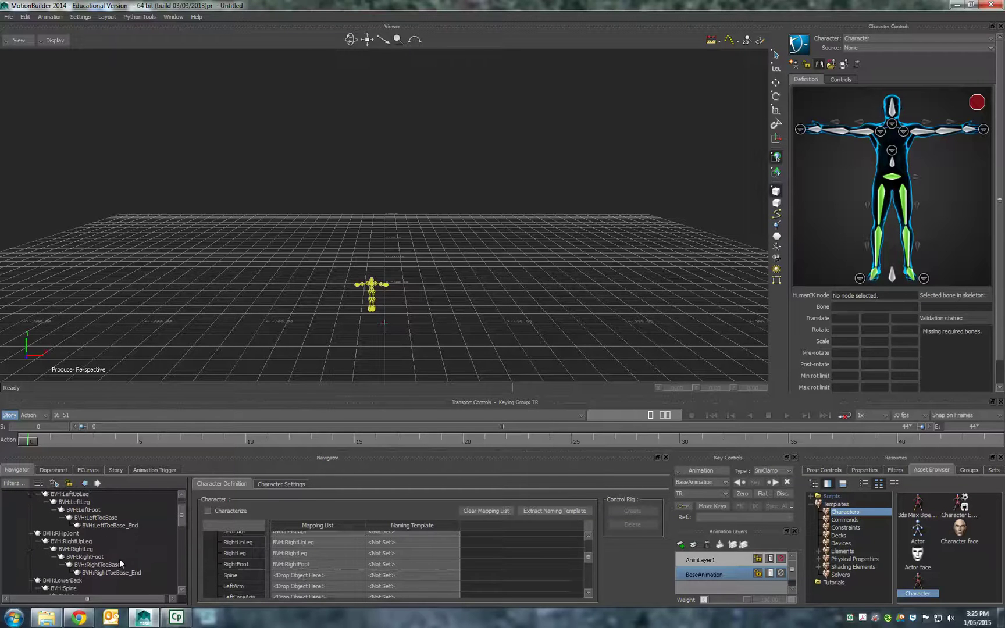
{"action": "scroll", "coordinate": [120, 560], "scroll_direction": "down", "scroll_amount": 3}
{"action": "left_click_drag", "start_coordinate": [58, 580], "coordinate": [282, 574]}
{"action": "scroll", "coordinate": [144, 563], "scroll_direction": "up", "scroll_amount": 2}
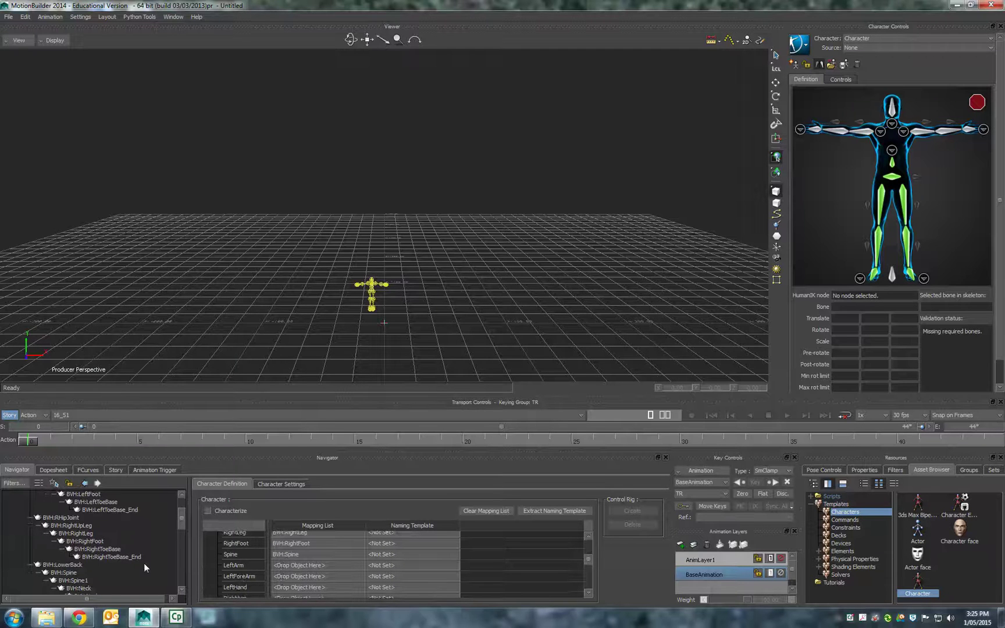
{"action": "scroll", "coordinate": [142, 563], "scroll_direction": "up", "scroll_amount": 3}
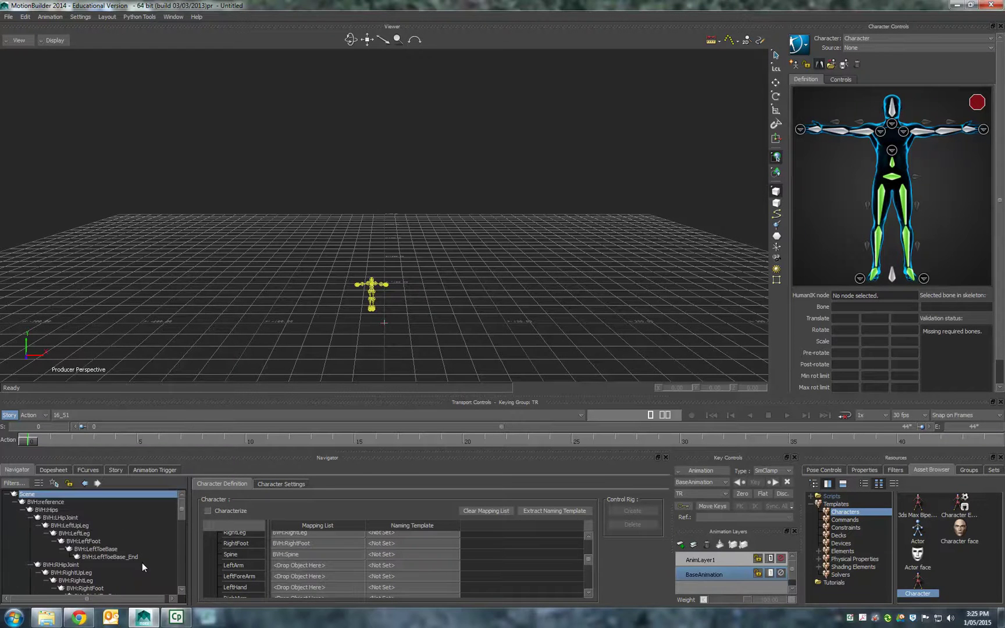
{"action": "scroll", "coordinate": [138, 561], "scroll_direction": "down", "scroll_amount": 15}
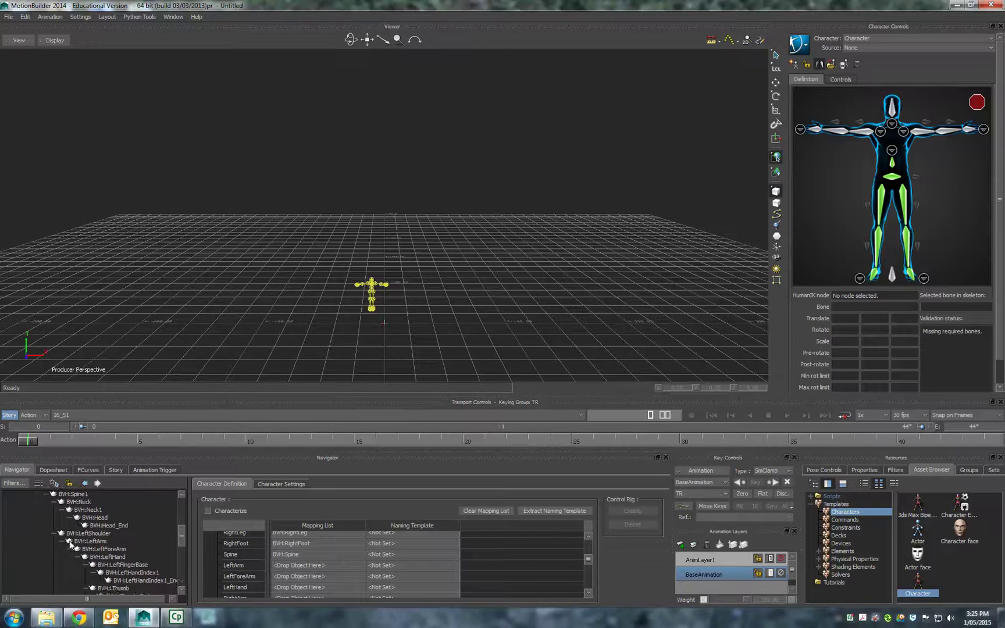
- Map BVH LeftArm, LeftForeArm and LeftHand to their character slots
{"action": "left_click_drag", "start_coordinate": [70, 544], "coordinate": [295, 566]}
{"action": "left_click_drag", "start_coordinate": [78, 552], "coordinate": [297, 576]}
{"action": "left_click_drag", "start_coordinate": [88, 559], "coordinate": [283, 587]}
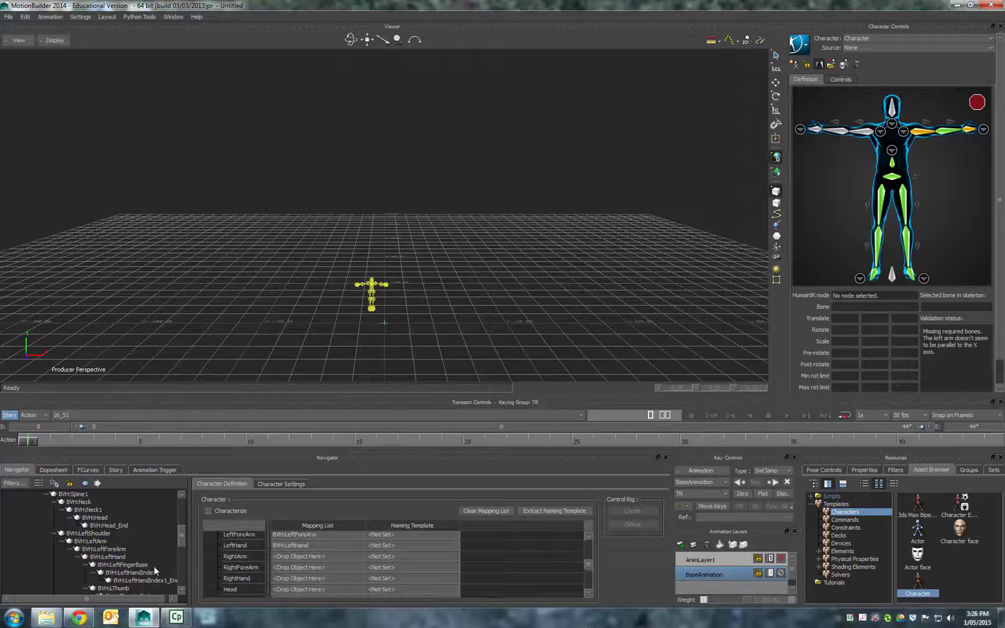
{"action": "scroll", "coordinate": [116, 555], "scroll_direction": "down", "scroll_amount": 1}
{"action": "scroll", "coordinate": [114, 556], "scroll_direction": "down", "scroll_amount": 2}
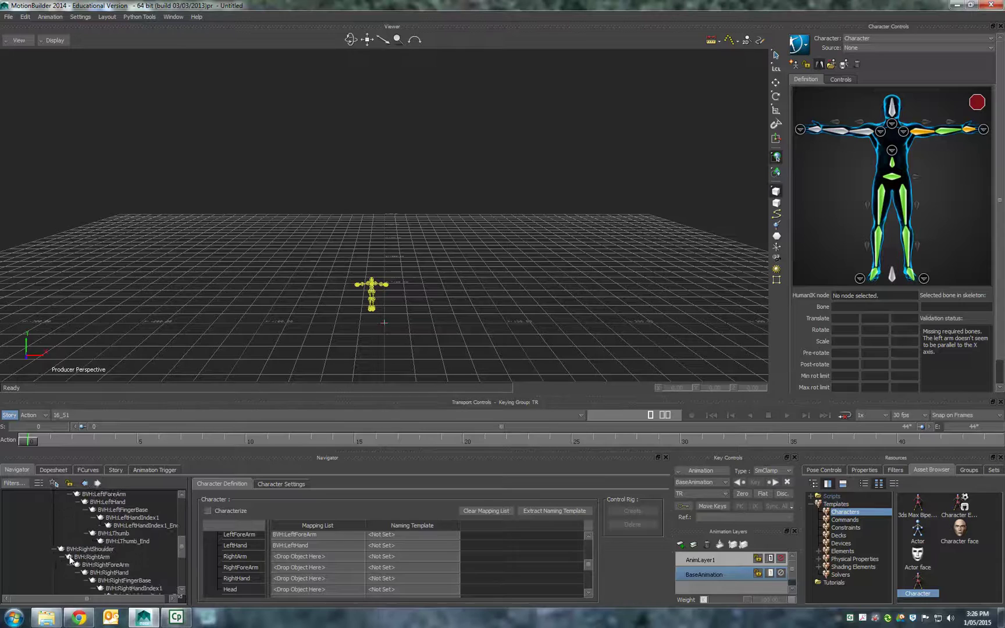
- Map BVH RightArm, RightForeArm, RightHand and Head to their character slots
{"action": "left_click_drag", "start_coordinate": [70, 558], "coordinate": [299, 557]}
{"action": "left_click_drag", "start_coordinate": [77, 567], "coordinate": [317, 570]}
{"action": "left_click_drag", "start_coordinate": [86, 575], "coordinate": [299, 576]}
{"action": "scroll", "coordinate": [155, 549], "scroll_direction": "down", "scroll_amount": 1}
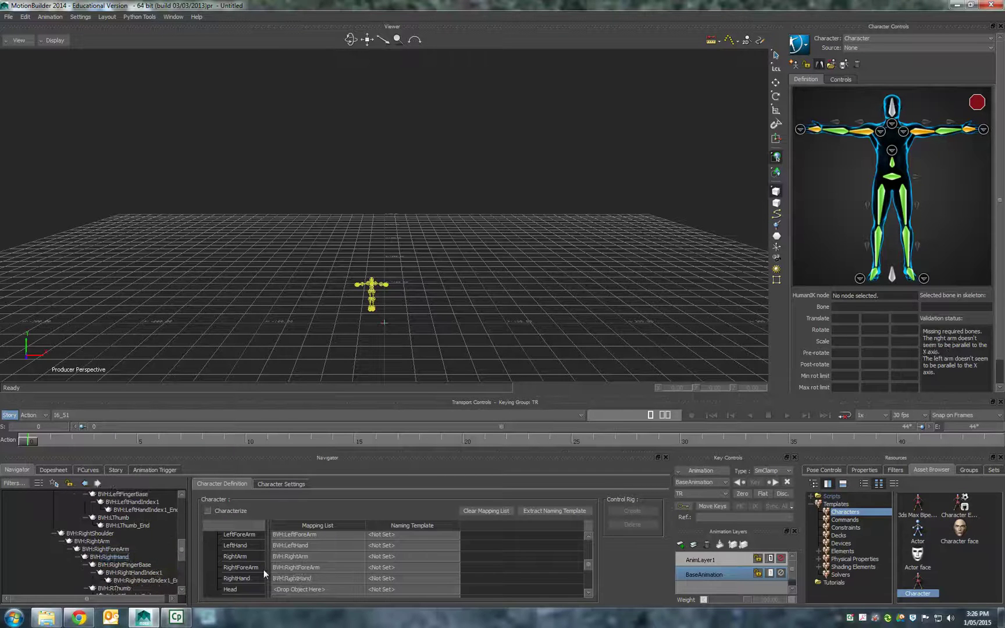
{"action": "scroll", "coordinate": [288, 570], "scroll_direction": "down", "scroll_amount": 1}
{"action": "scroll", "coordinate": [138, 566], "scroll_direction": "up", "scroll_amount": 5}
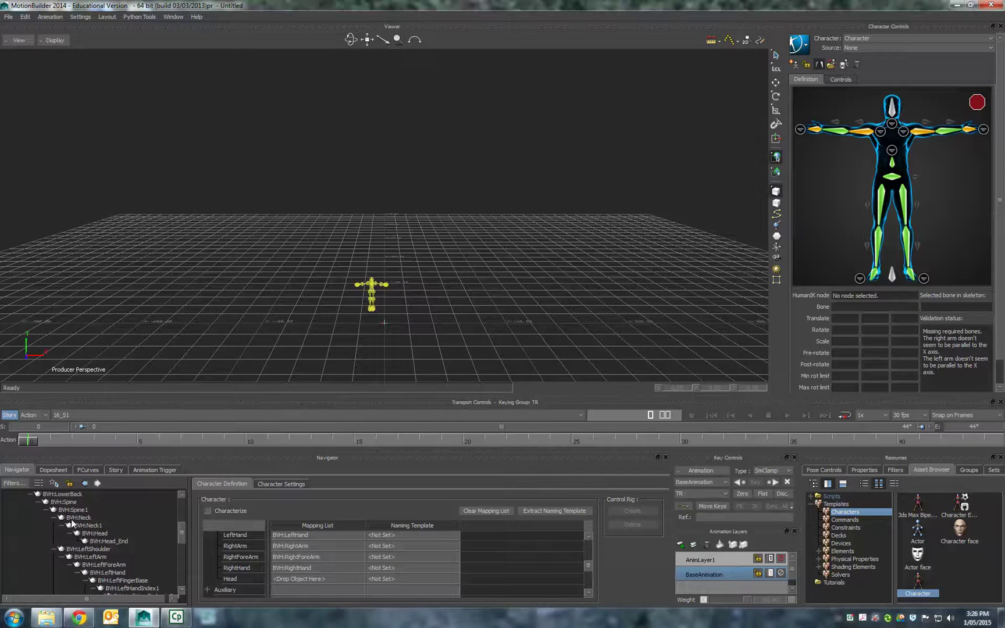
{"action": "left_click_drag", "start_coordinate": [78, 537], "coordinate": [306, 579]}
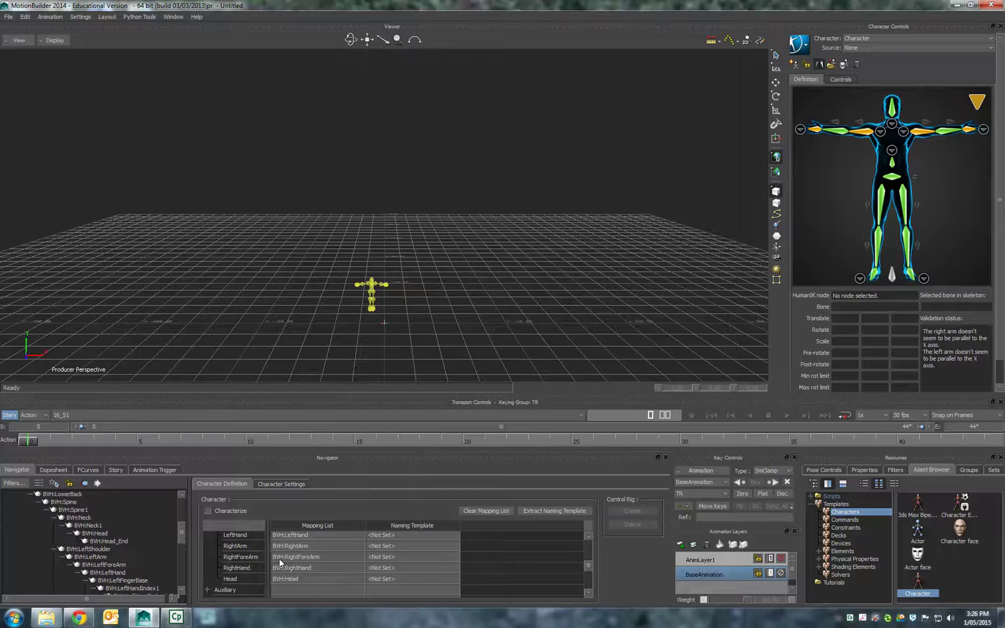
- Characterize the mapped skeleton as a Biped and create an FK/IK control rig
{"action": "left_click", "coordinate": [208, 512]}
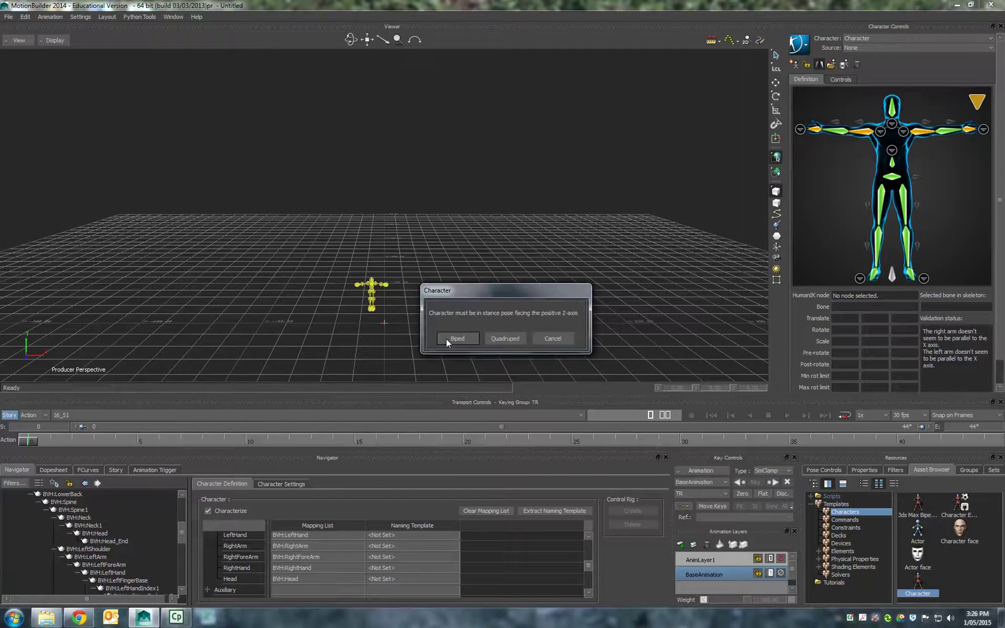
{"action": "left_click", "coordinate": [457, 339]}
{"action": "left_click", "coordinate": [884, 44]}
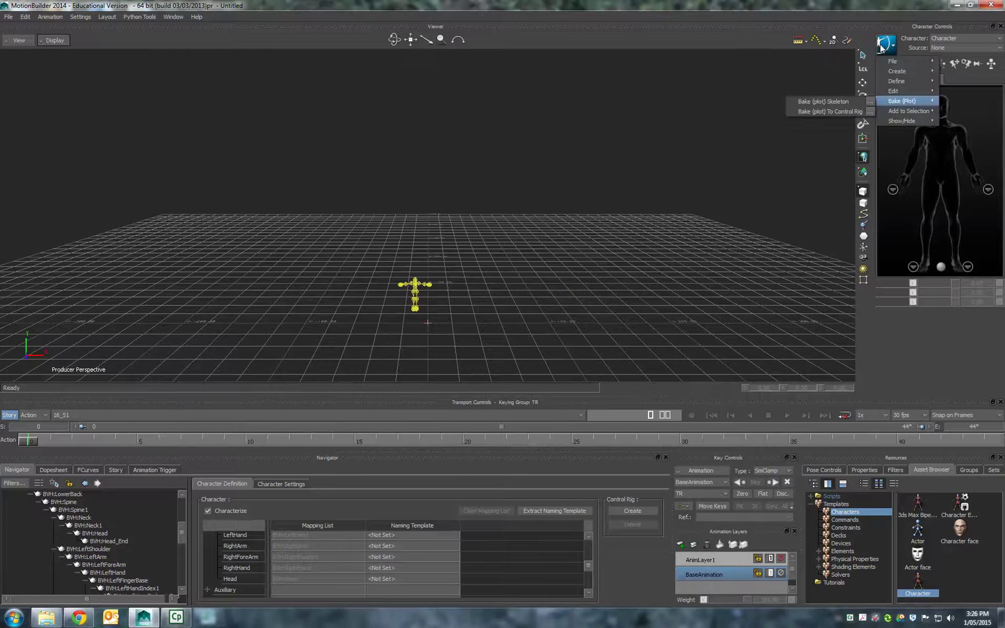
{"action": "left_click", "coordinate": [625, 506]}
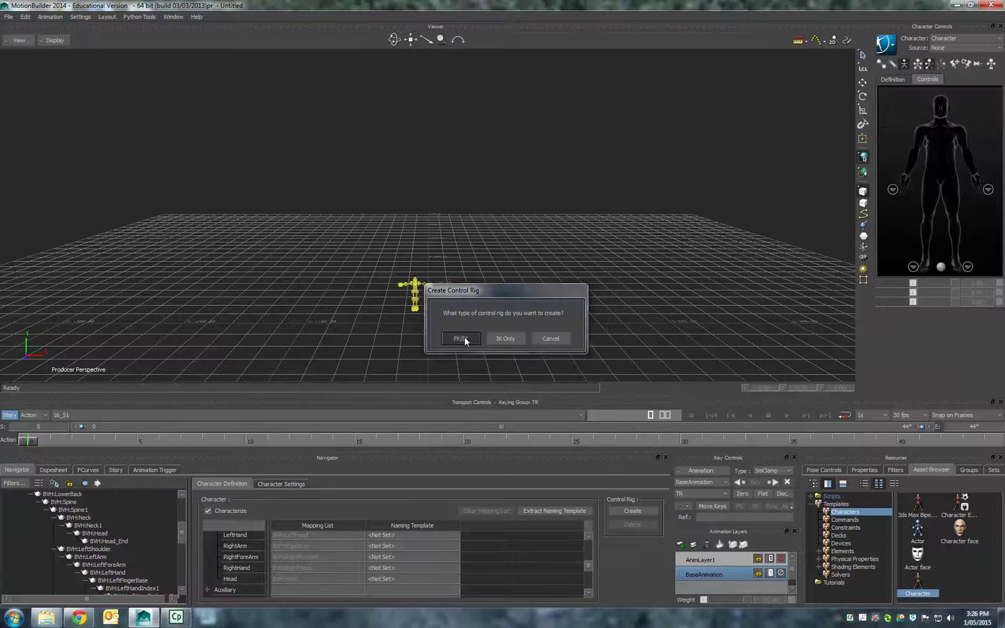
{"action": "left_click", "coordinate": [464, 337]}
{"action": "scroll", "coordinate": [414, 295], "scroll_direction": "up", "scroll_amount": 4}
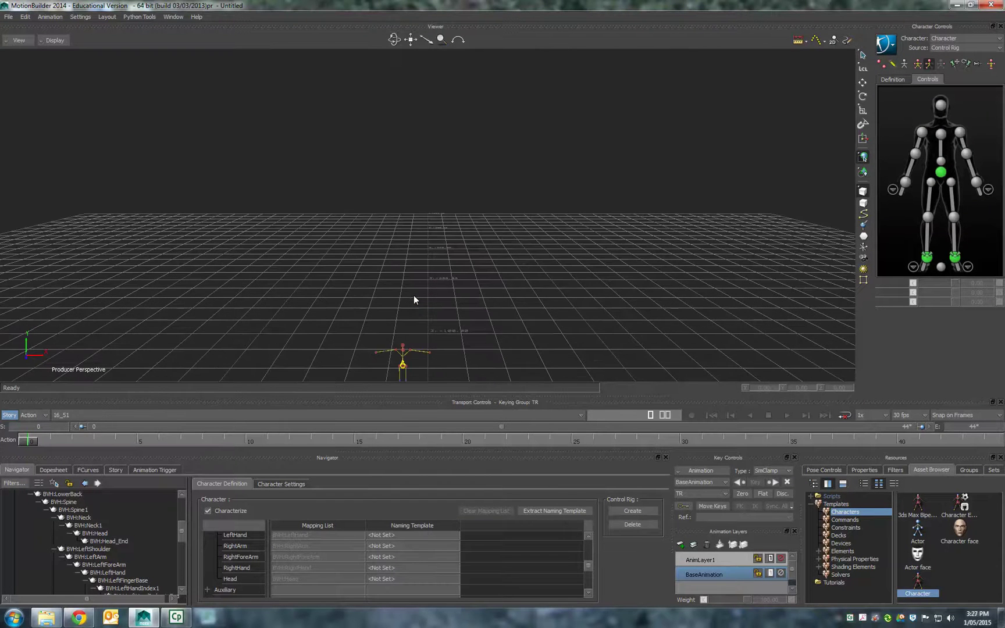
{"action": "scroll", "coordinate": [414, 350], "scroll_direction": "down", "scroll_amount": 2}
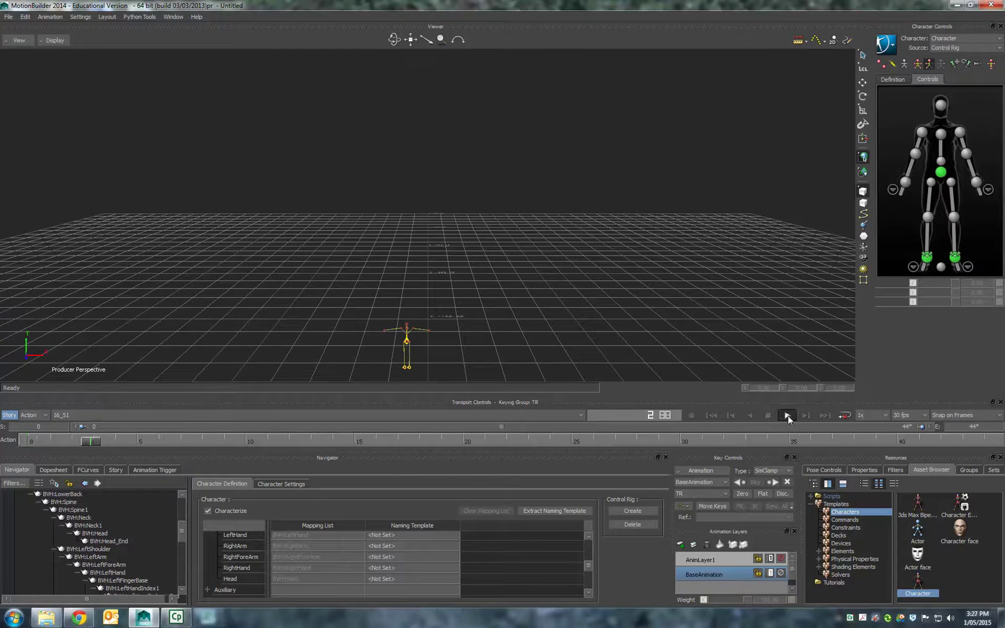
- Stop playback and set the character's input source to None
{"action": "left_click", "coordinate": [712, 415]}
{"action": "left_click", "coordinate": [893, 49]}
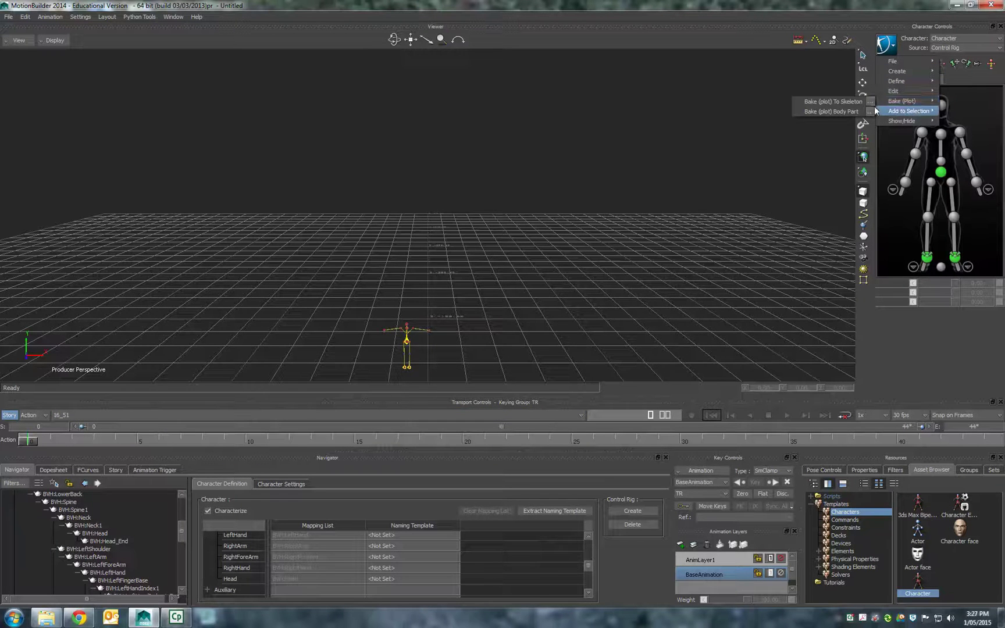
{"action": "mouse_move", "coordinate": [911, 103]}
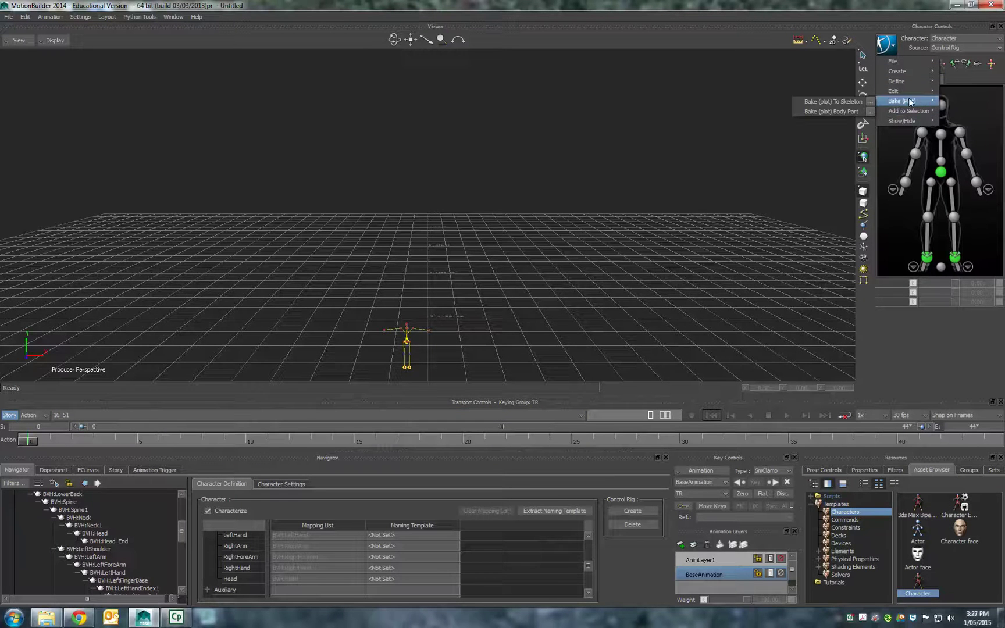
{"action": "left_click", "coordinate": [951, 49]}
{"action": "left_click", "coordinate": [952, 49]}
{"action": "left_click", "coordinate": [939, 57]}
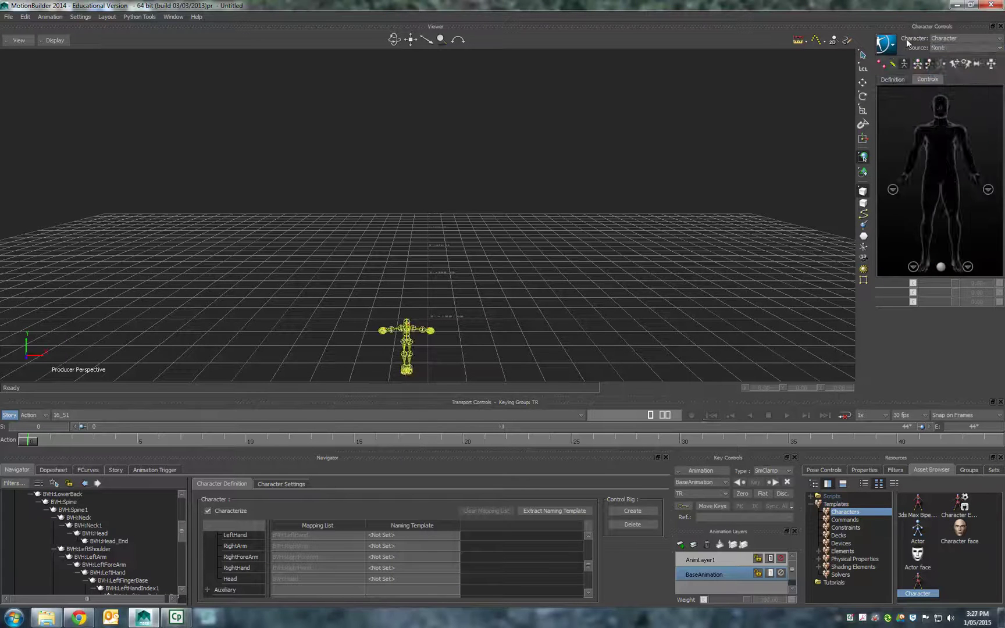
- Bake (Plot) the skeleton's animation To Control Rig
{"action": "left_click", "coordinate": [894, 48]}
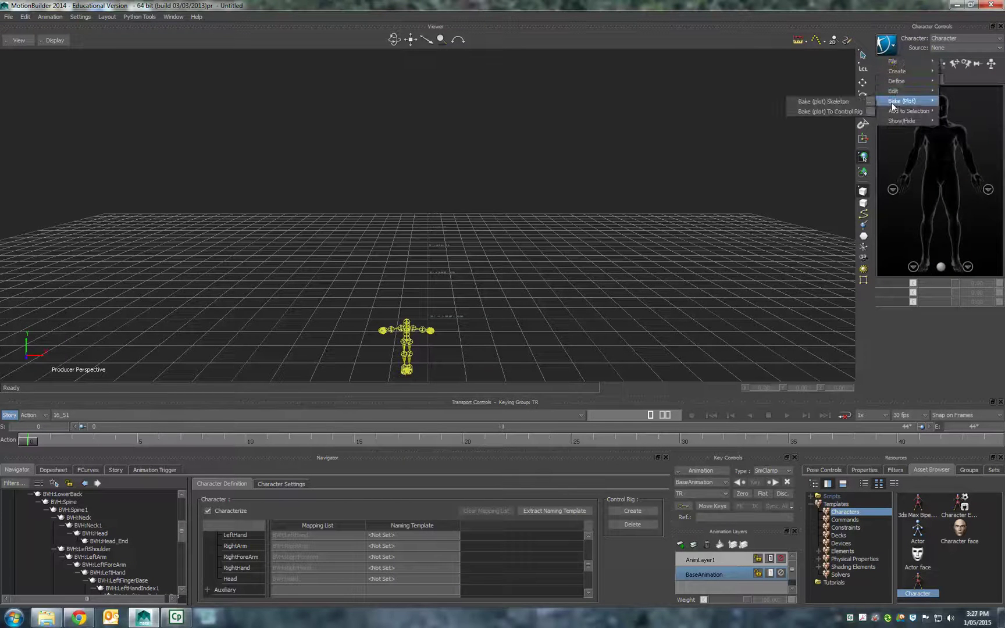
{"action": "mouse_move", "coordinate": [895, 102]}
{"action": "left_click", "coordinate": [870, 112]}
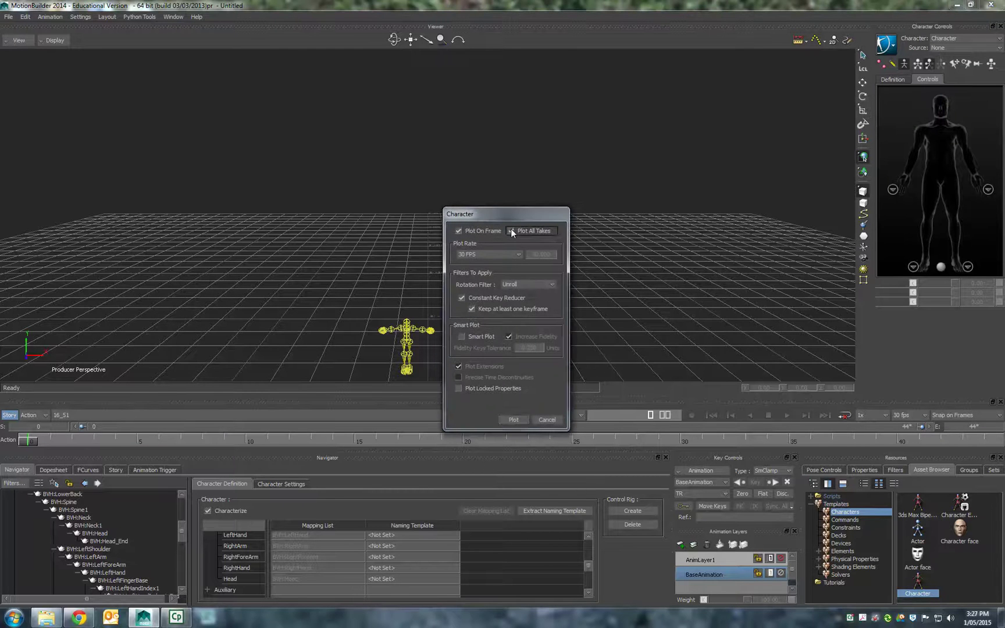
{"action": "left_click", "coordinate": [511, 420]}
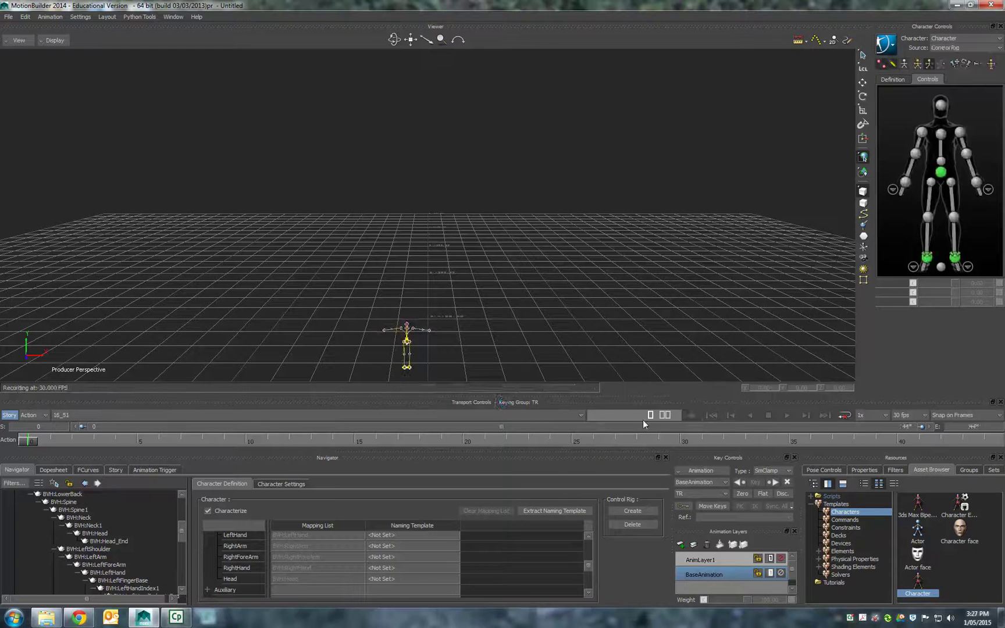
- Play back the plotted animation
{"action": "left_click", "coordinate": [786, 415]}
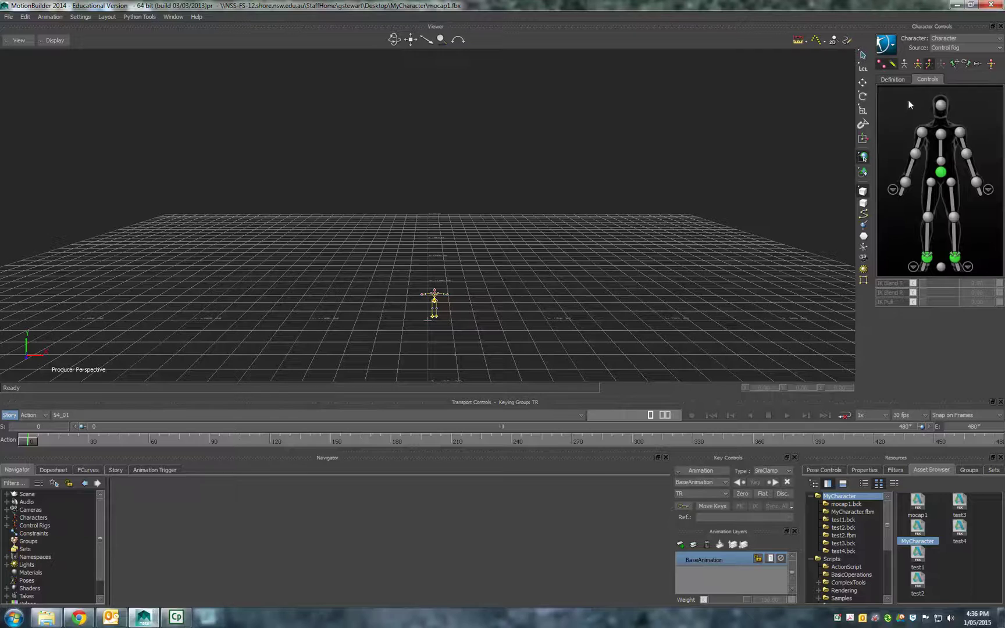
- Set the character source to None, select the whole BVH skeleton, and frame it with A
{"action": "left_click", "coordinate": [944, 47]}
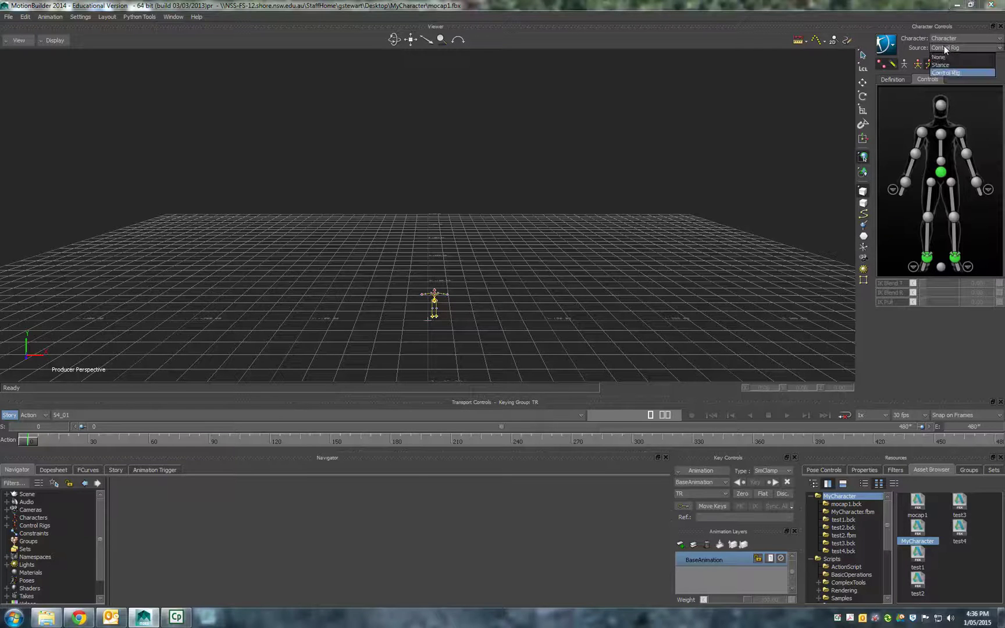
{"action": "left_click", "coordinate": [946, 57]}
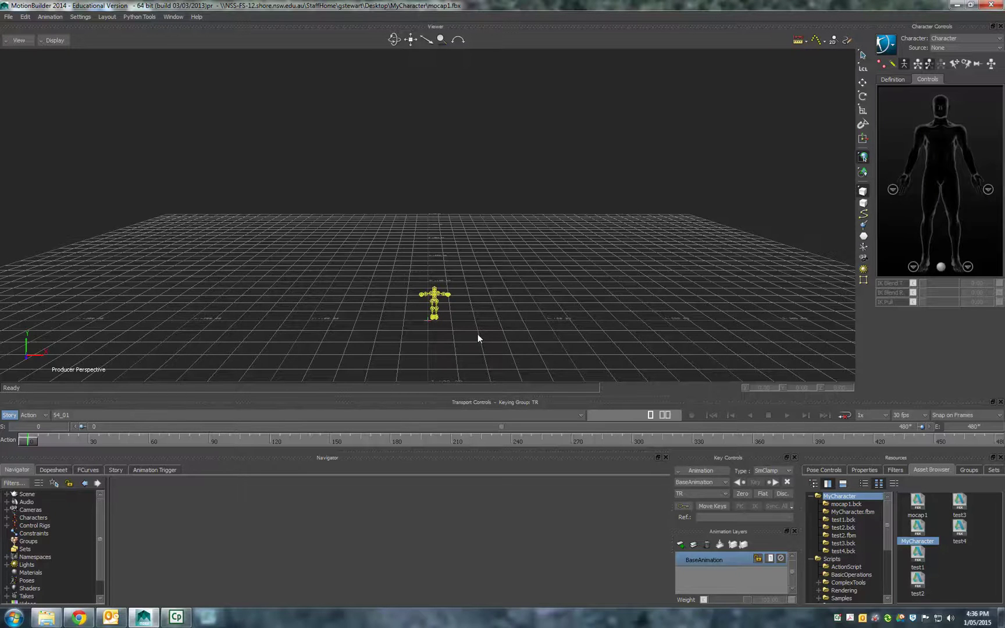
{"action": "key", "text": "ctrl+a"}
{"action": "key", "text": "a"}
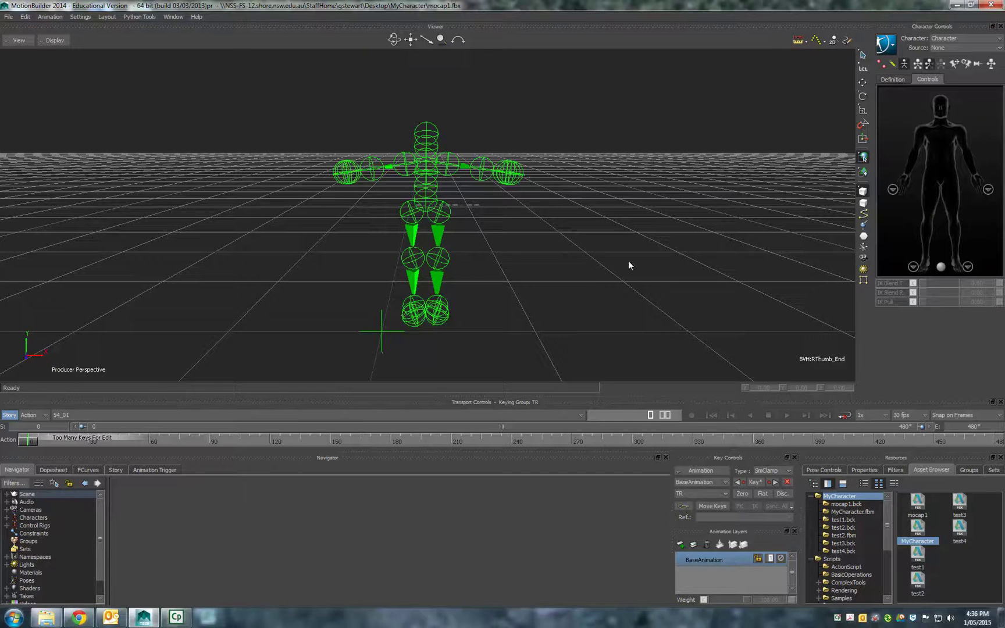
- Open the Motion Blend editor to the right of the skeleton and start a first track with Take 001
{"action": "left_click", "coordinate": [174, 16]}
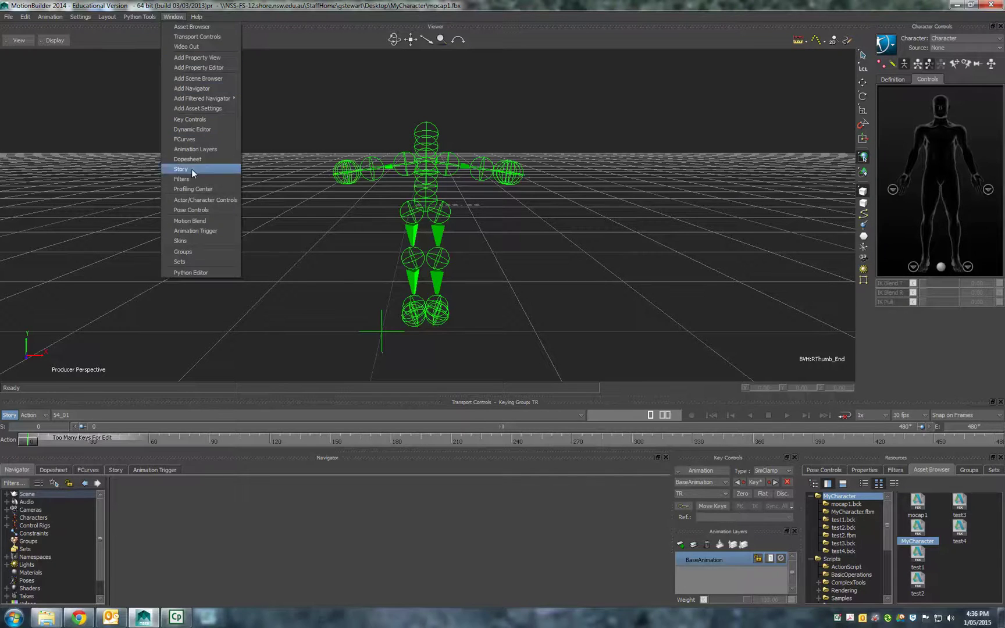
{"action": "left_click", "coordinate": [195, 219]}
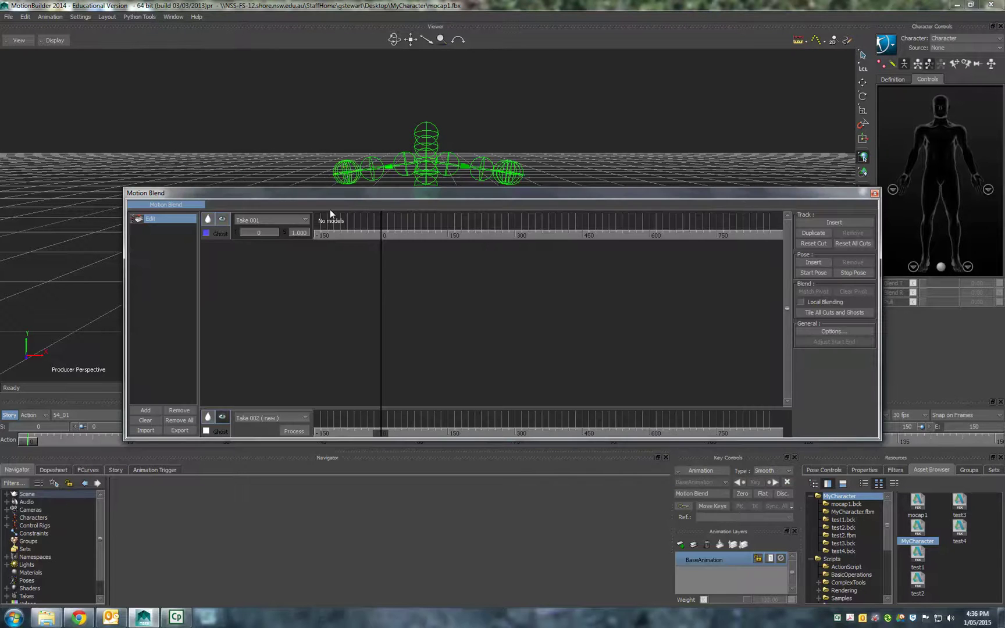
{"action": "left_click_drag", "start_coordinate": [303, 191], "coordinate": [731, 128]}
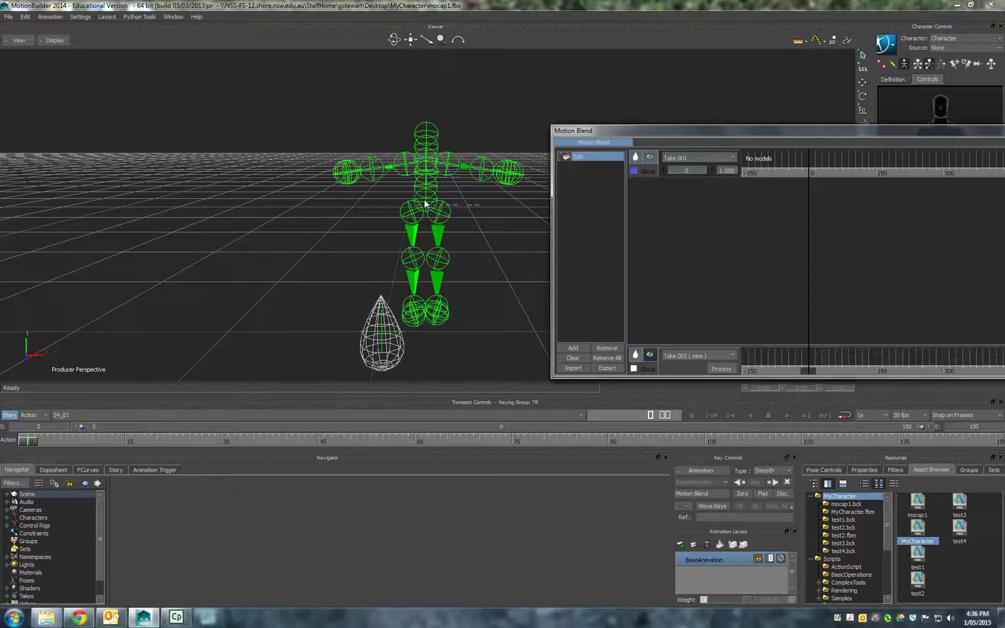
{"action": "left_click", "coordinate": [807, 157]}
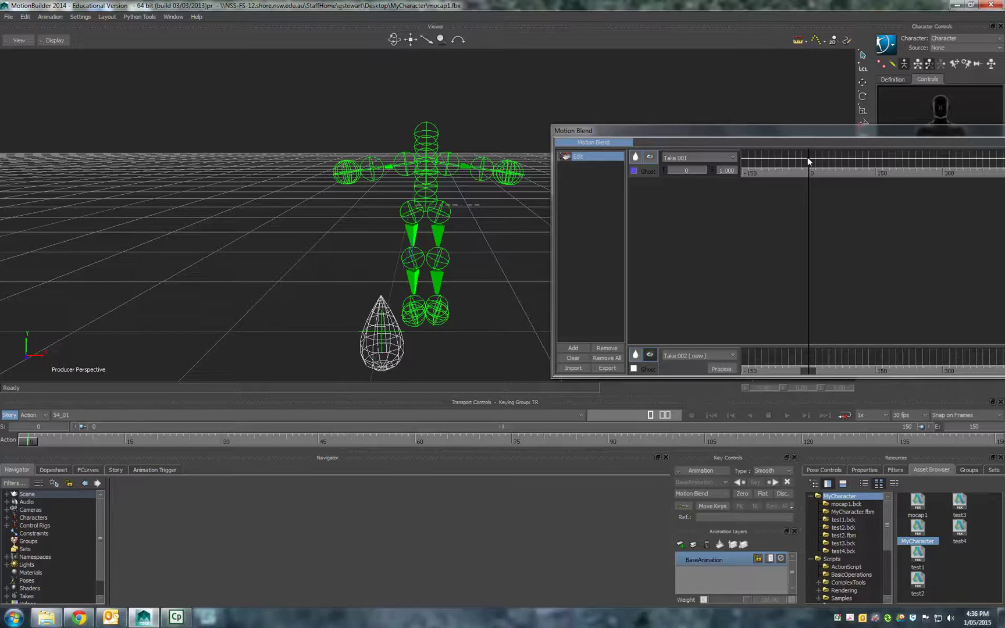
{"action": "left_click", "coordinate": [717, 156]}
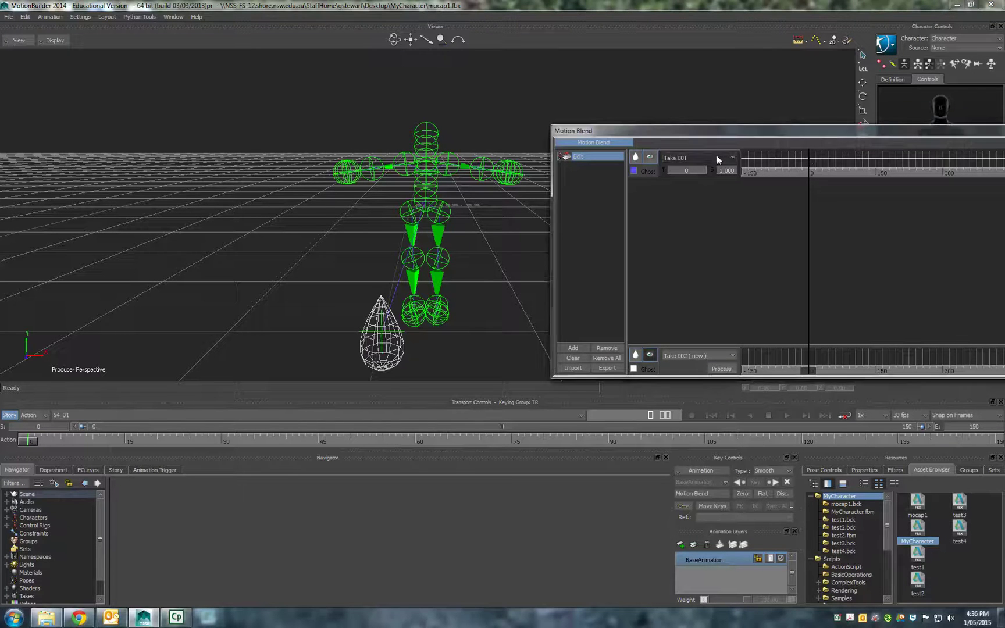
- Put take 15_03 on the first blend track, reposition the editor, and add three more tracks
{"action": "left_click", "coordinate": [674, 175]}
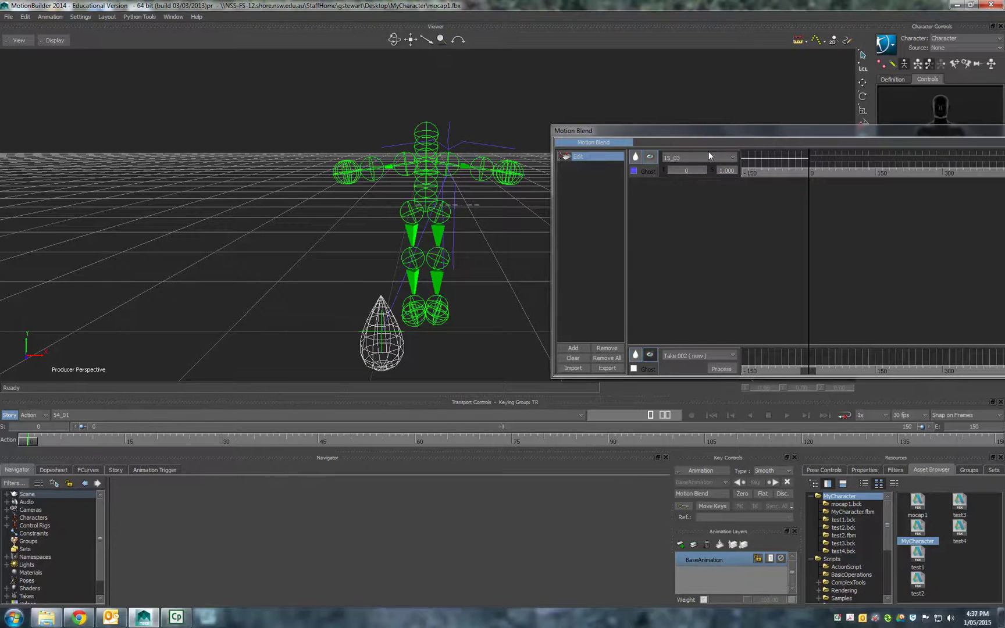
{"action": "left_click_drag", "start_coordinate": [725, 134], "coordinate": [207, 253]}
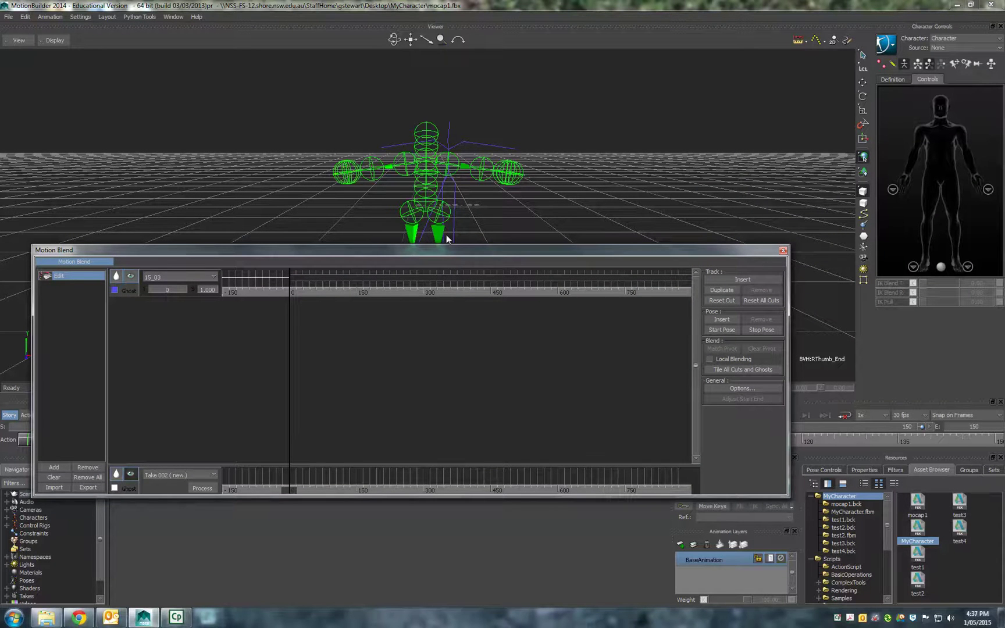
{"action": "left_click_drag", "start_coordinate": [445, 249], "coordinate": [451, 312]}
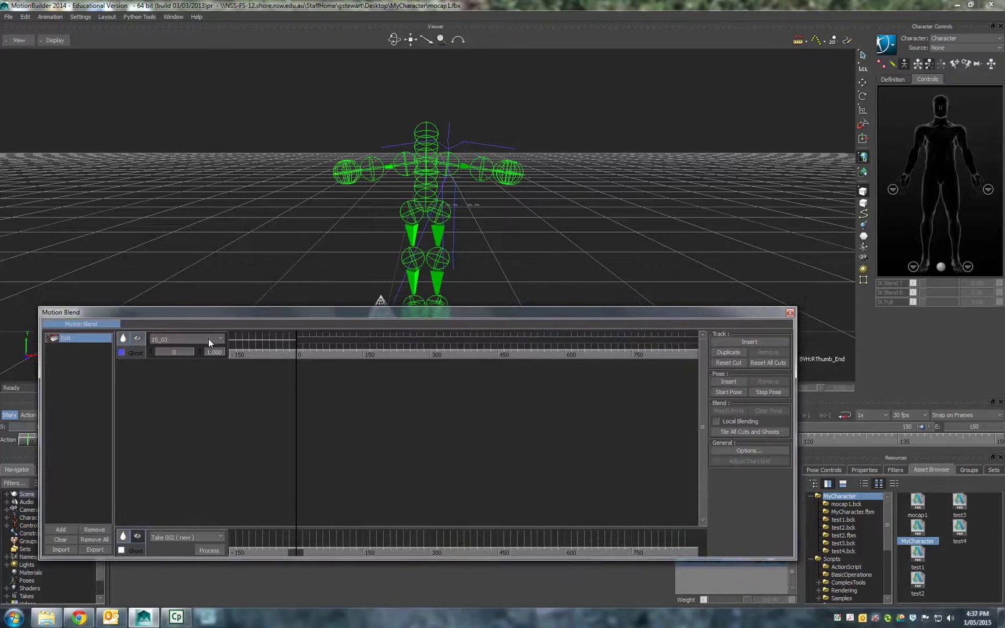
{"action": "left_click", "coordinate": [730, 341]}
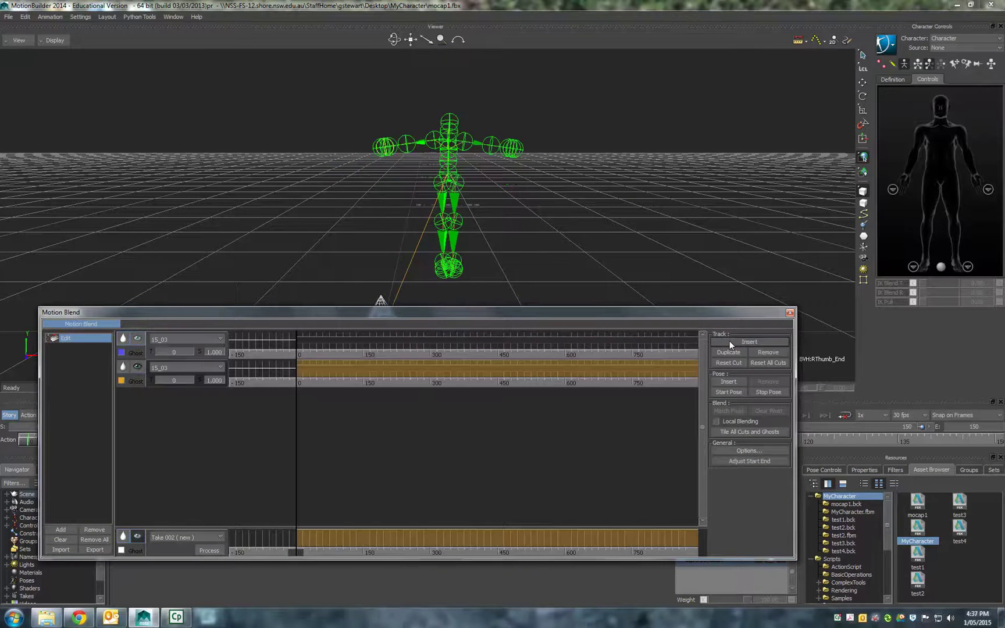
{"action": "left_click", "coordinate": [730, 341]}
{"action": "left_click", "coordinate": [729, 341]}
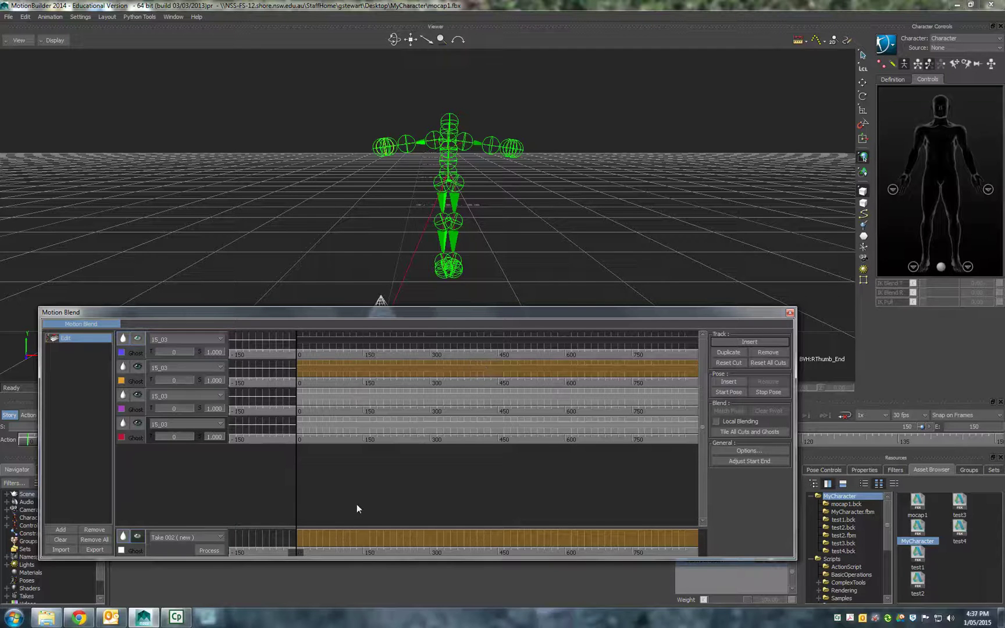
- Assign takes 16_03, 16_51 and 54_01 to the second, third and fourth tracks
{"action": "left_click", "coordinate": [199, 369]}
{"action": "left_click", "coordinate": [163, 392]}
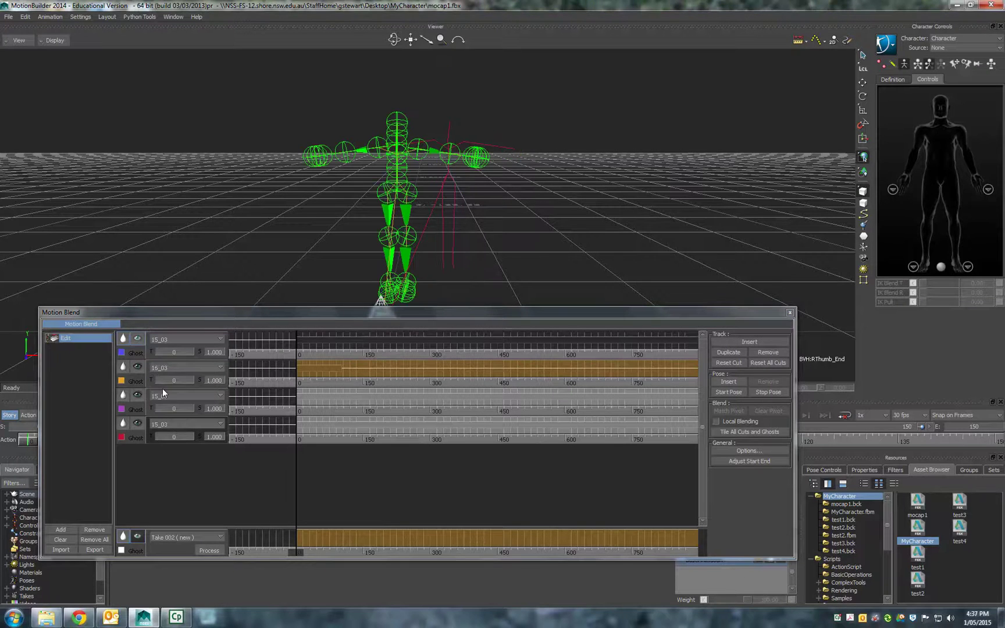
{"action": "left_click", "coordinate": [173, 394]}
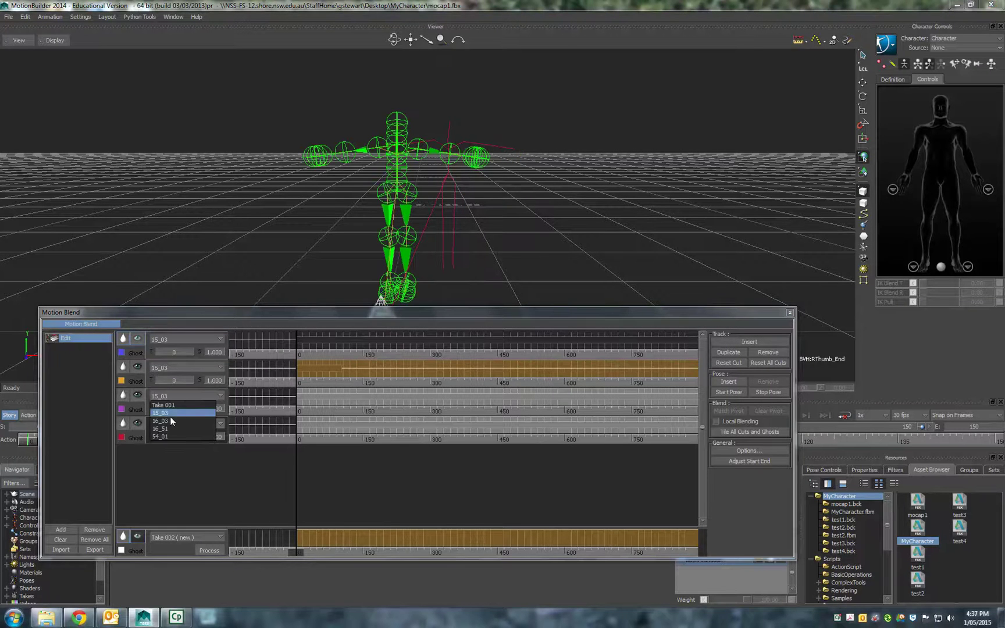
{"action": "left_click", "coordinate": [168, 426]}
{"action": "left_click", "coordinate": [170, 424]}
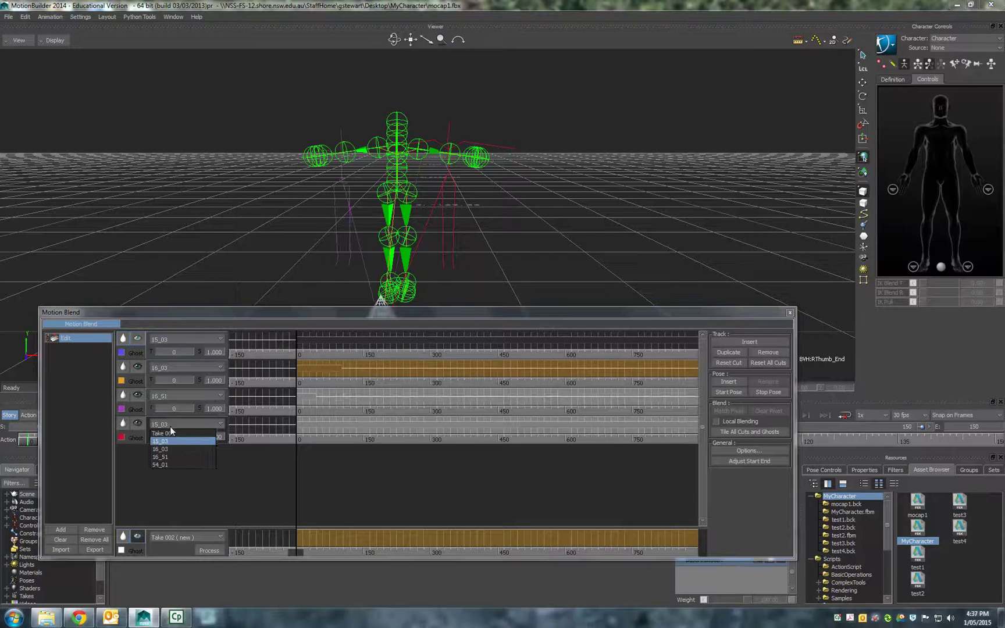
{"action": "left_click", "coordinate": [168, 463]}
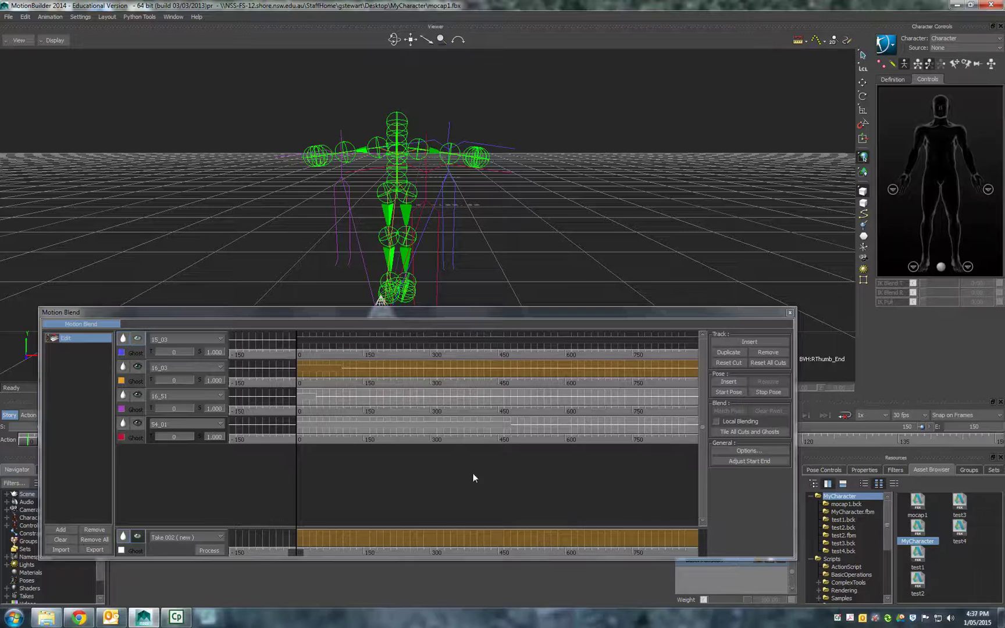
- Select the 15_03 clip and zoom the blend timeline out to show the whole clip
{"action": "left_click_drag", "start_coordinate": [478, 479], "coordinate": [408, 477]}
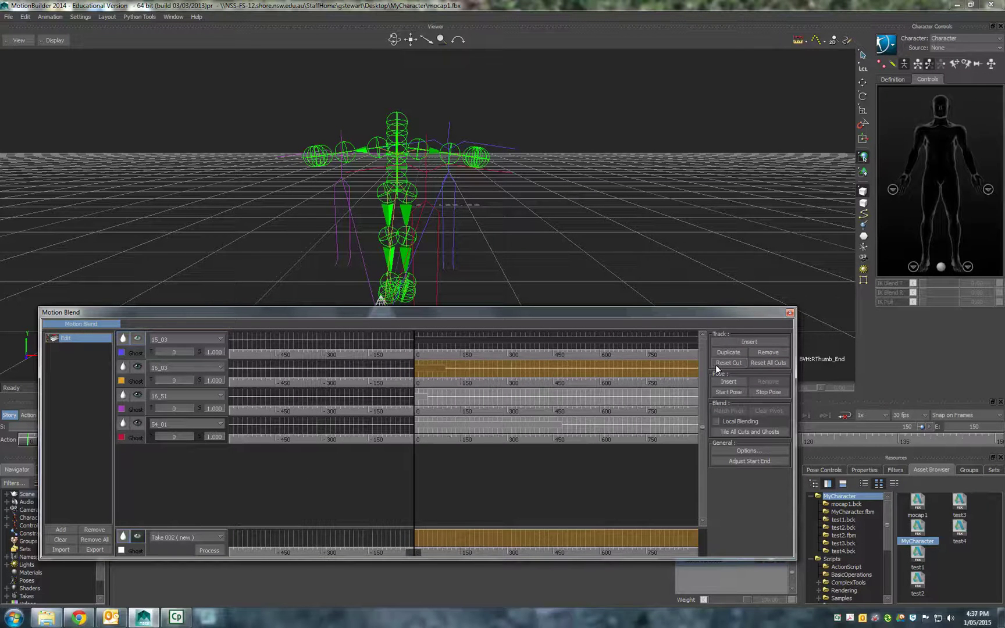
{"action": "left_click", "coordinate": [460, 342]}
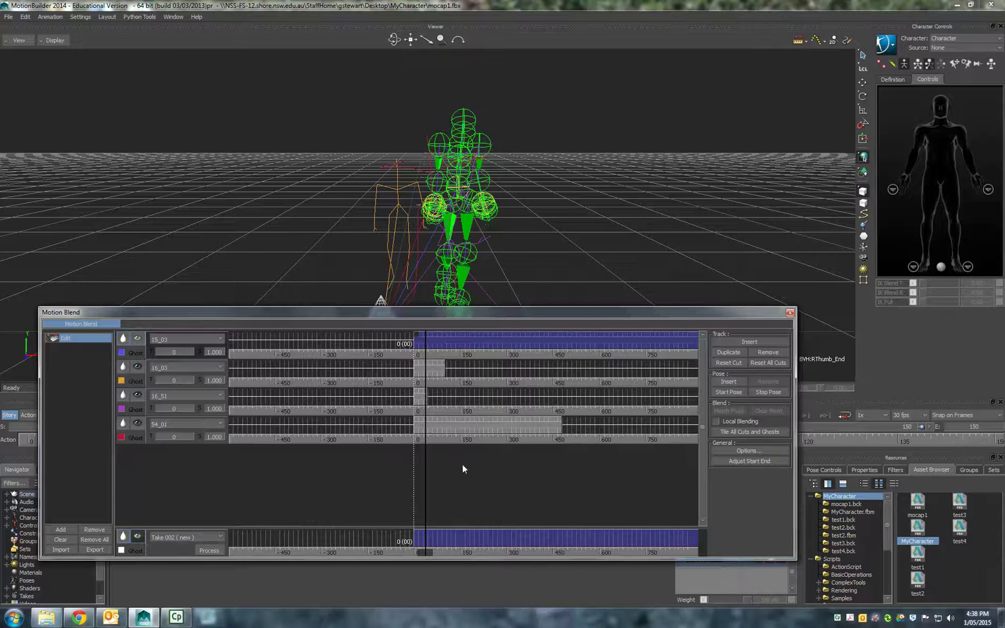
{"action": "left_click_drag", "start_coordinate": [491, 489], "coordinate": [346, 483]}
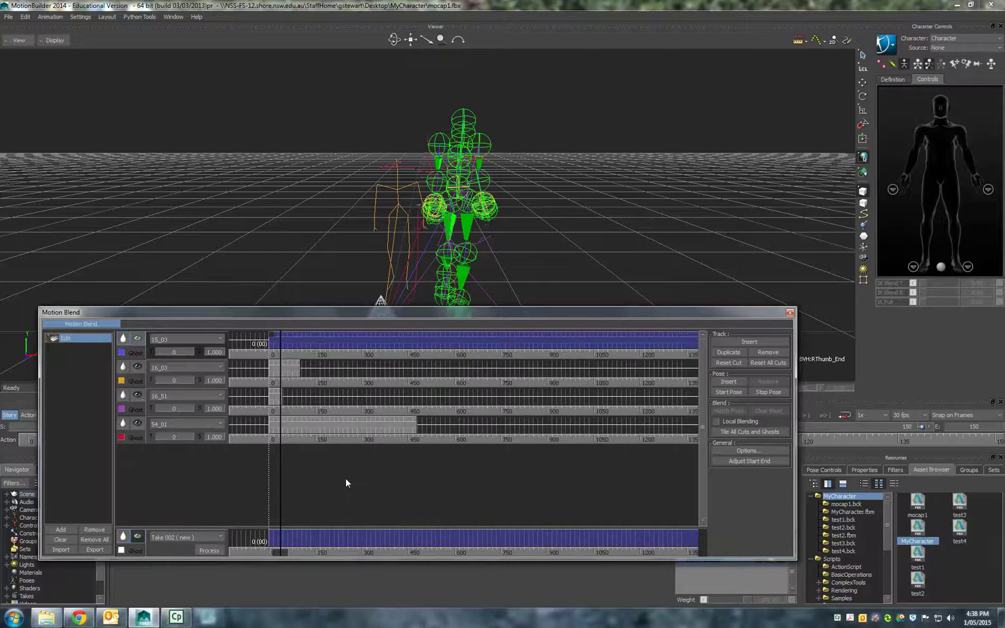
{"action": "left_click_drag", "start_coordinate": [487, 475], "coordinate": [451, 477]}
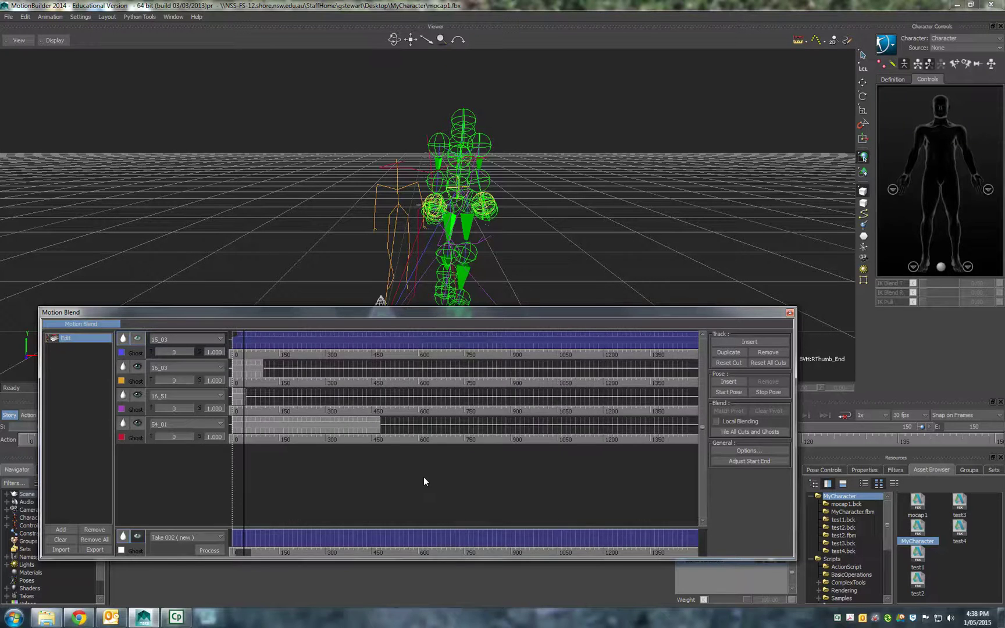
{"action": "left_click_drag", "start_coordinate": [424, 476], "coordinate": [267, 476], "text": "ctrl"}
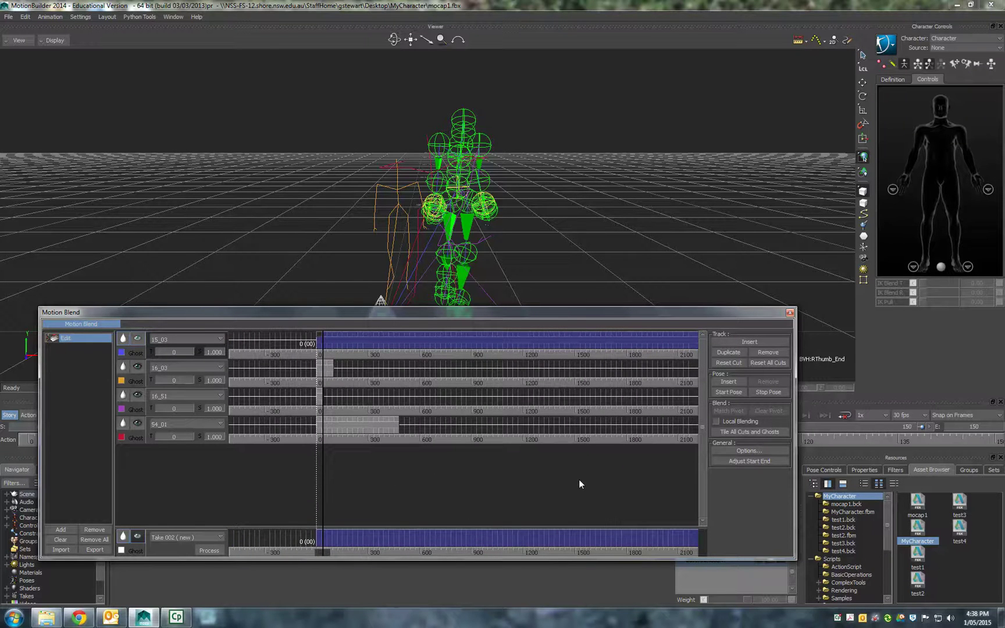
{"action": "left_click_drag", "start_coordinate": [579, 479], "coordinate": [247, 477], "text": "ctrl"}
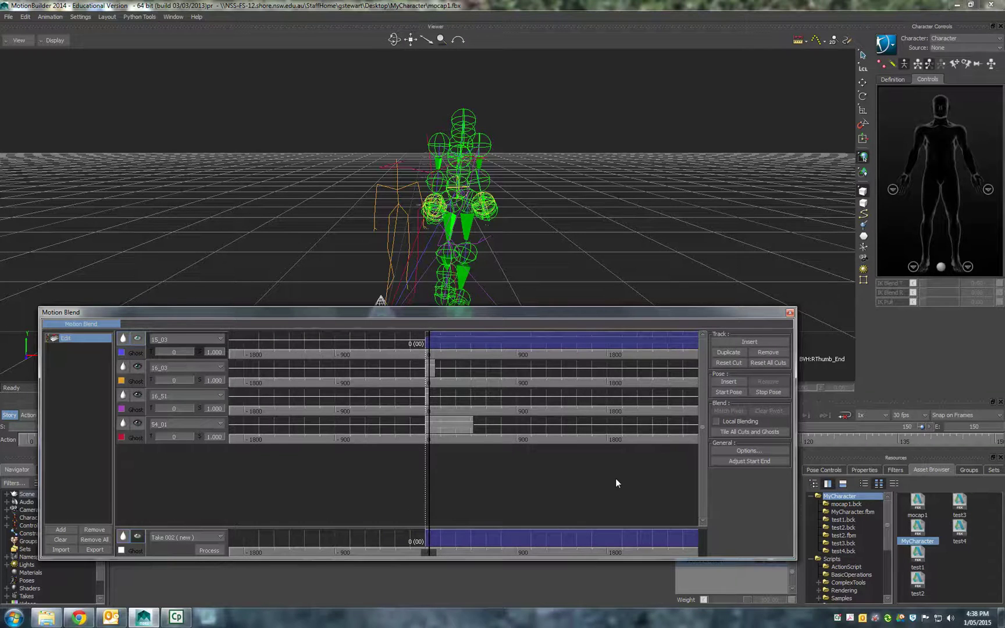
{"action": "left_click_drag", "start_coordinate": [615, 478], "coordinate": [322, 479], "text": "ctrl"}
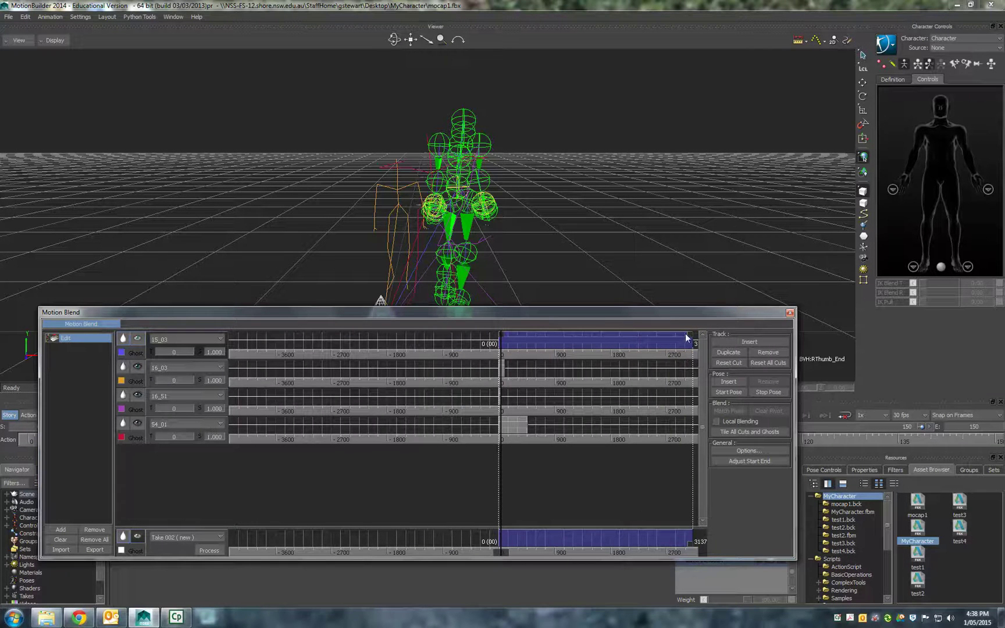
- Trim the 15_03 clip so it ends at frame 284
{"action": "left_click_drag", "start_coordinate": [689, 333], "coordinate": [505, 373]}
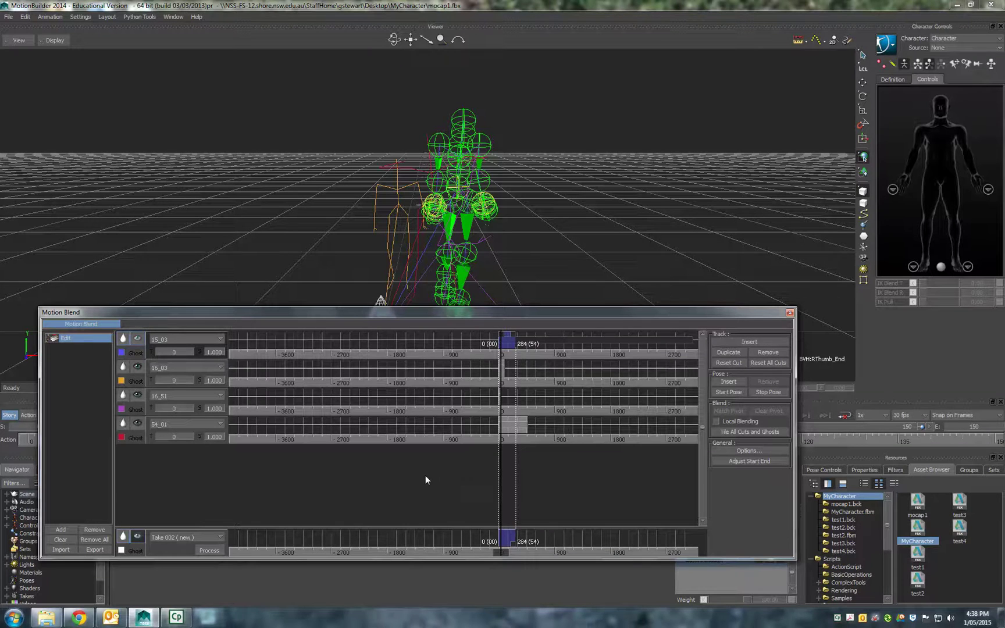
{"action": "scroll", "coordinate": [421, 472], "scroll_direction": "up", "scroll_amount": 2}
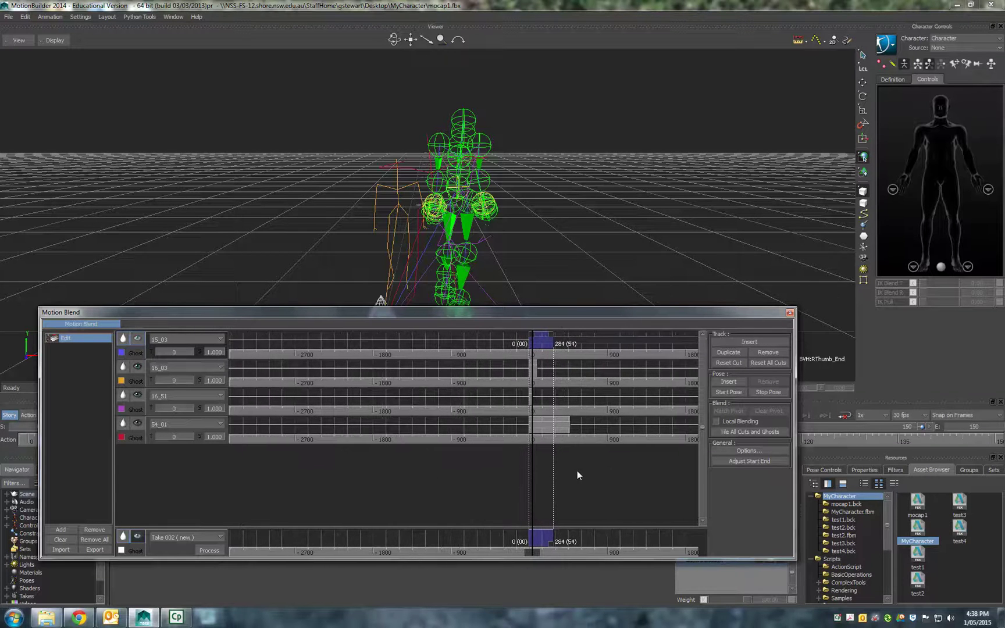
{"action": "scroll", "coordinate": [377, 485], "scroll_direction": "up", "scroll_amount": 3}
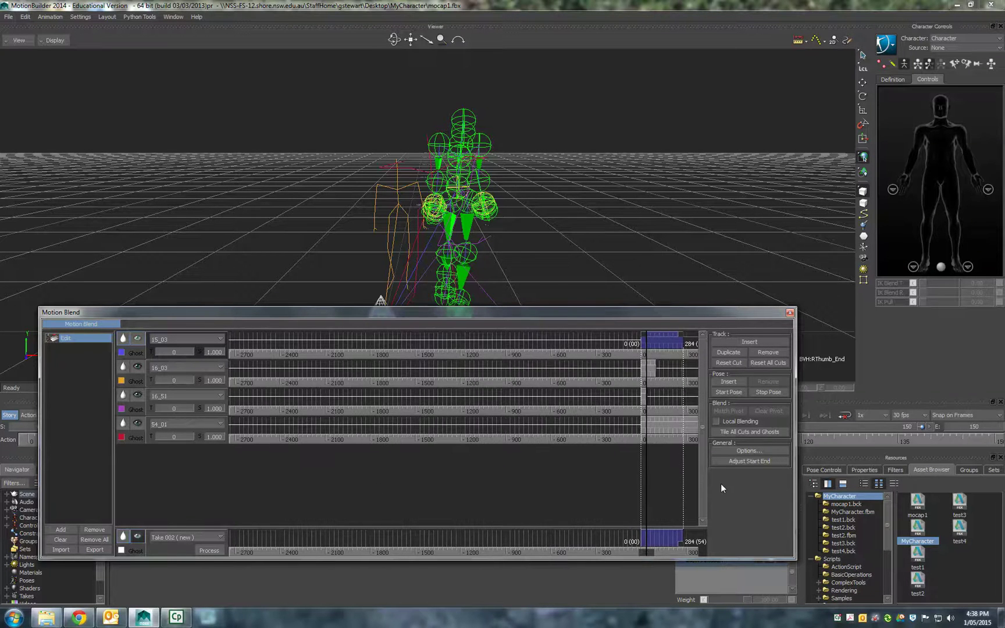
{"action": "left_click_drag", "start_coordinate": [589, 487], "coordinate": [437, 484]}
{"action": "scroll", "coordinate": [403, 484], "scroll_direction": "up", "scroll_amount": 2}
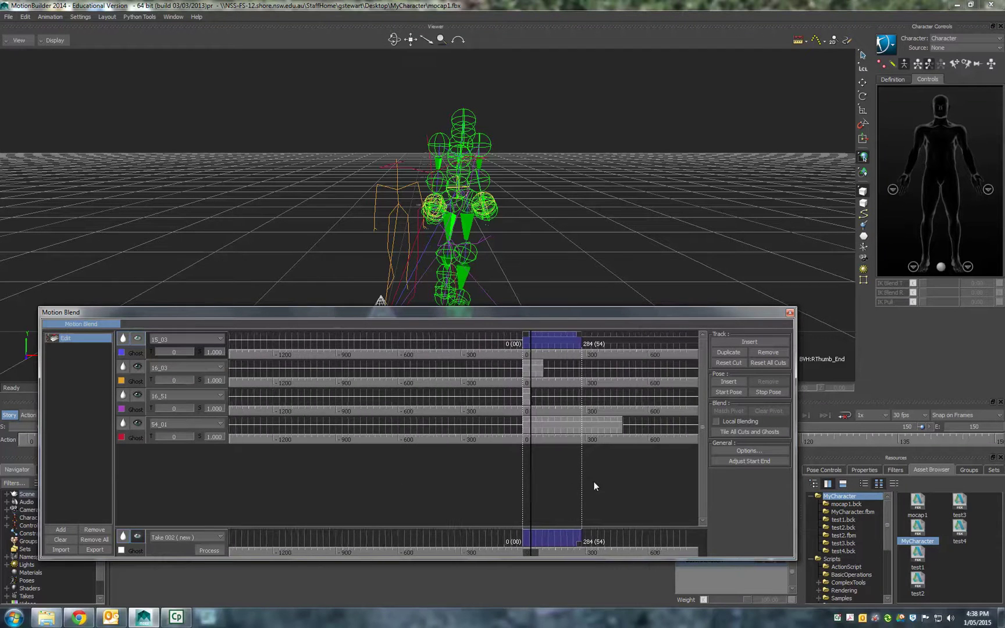
{"action": "scroll", "coordinate": [473, 480], "scroll_direction": "up", "scroll_amount": 2}
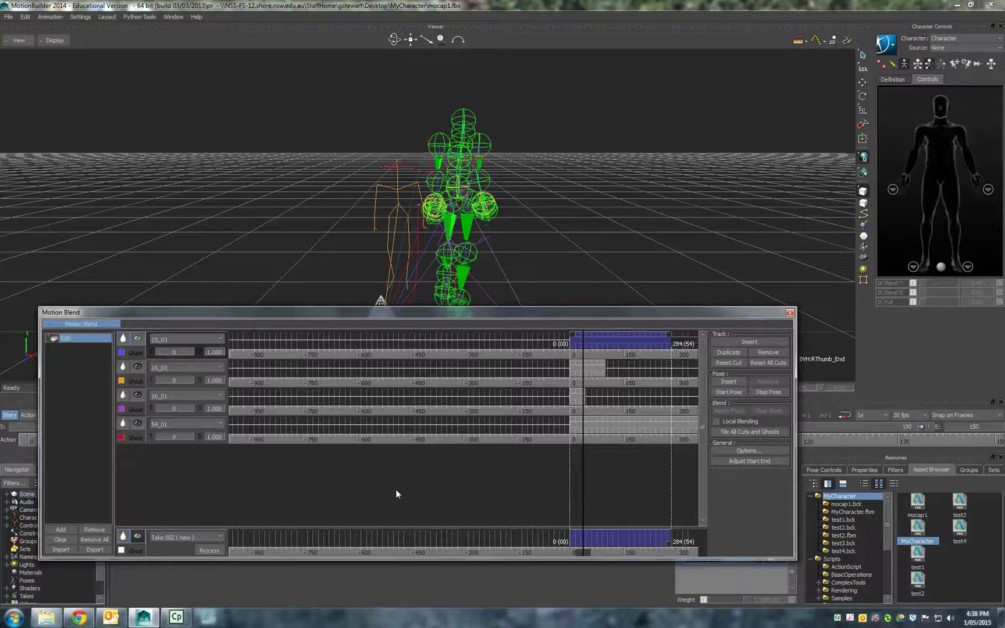
{"action": "scroll", "coordinate": [396, 490], "scroll_direction": "up", "scroll_amount": 2}
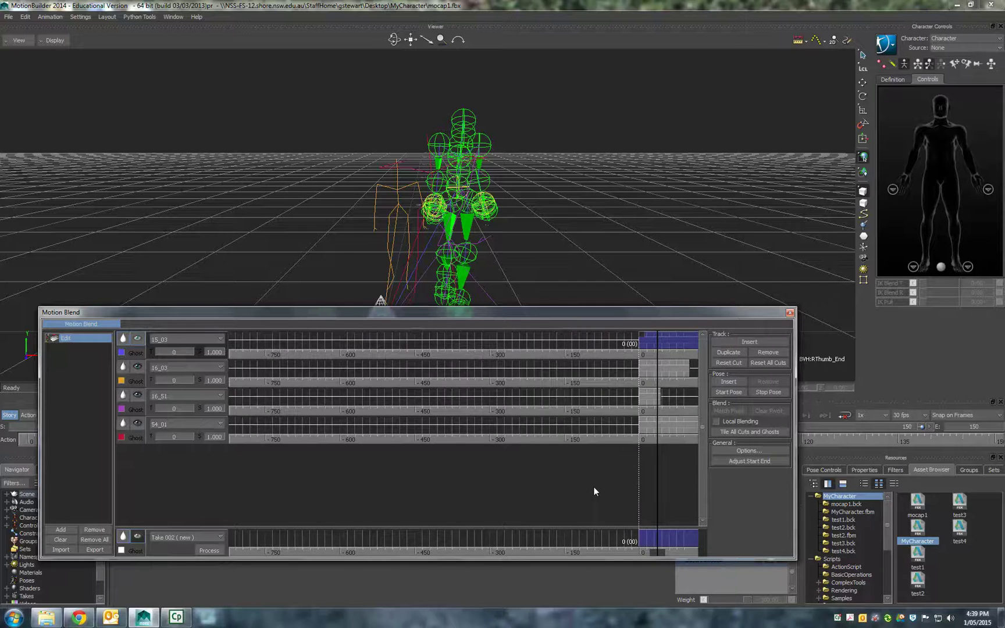
- Deselect 15_03 and stagger the 16_03, 16_51 and 54_01 clips to start at 255, 341 and 367
{"action": "left_click_drag", "start_coordinate": [594, 487], "coordinate": [357, 485]}
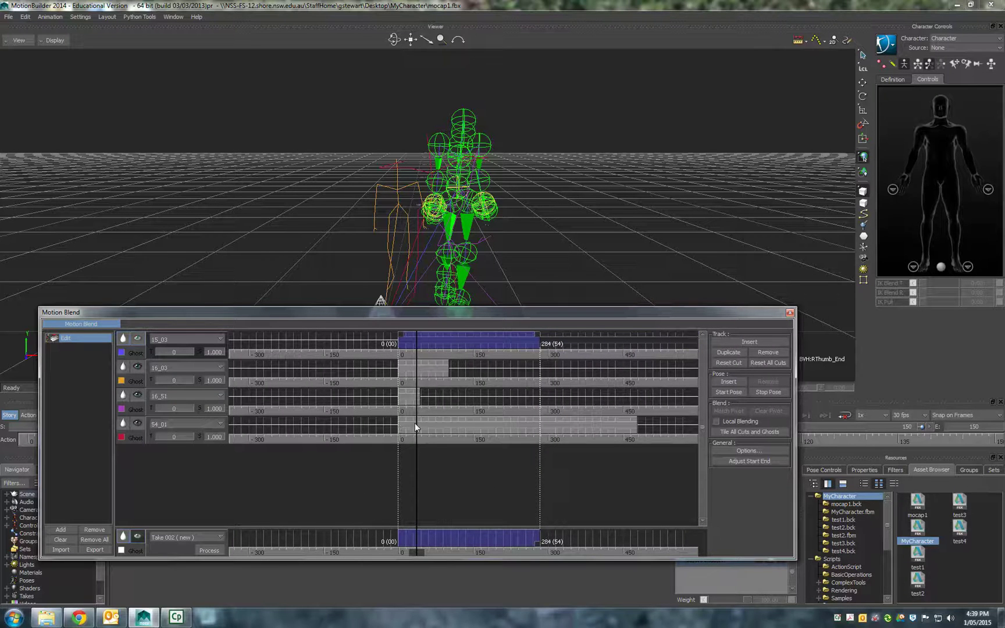
{"action": "left_click", "coordinate": [387, 371]}
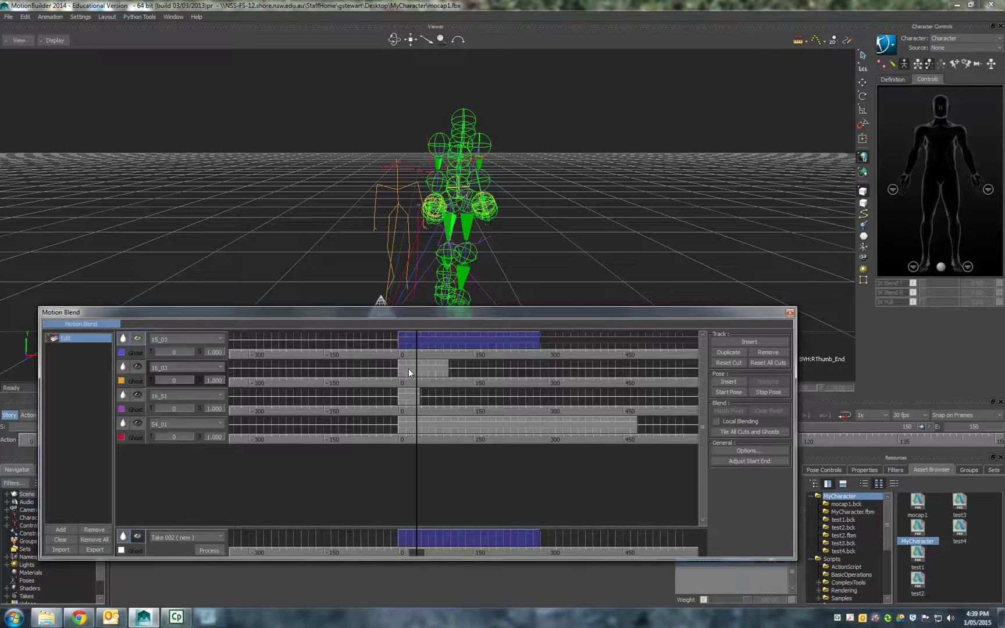
{"action": "left_click_drag", "start_coordinate": [409, 368], "coordinate": [537, 366]}
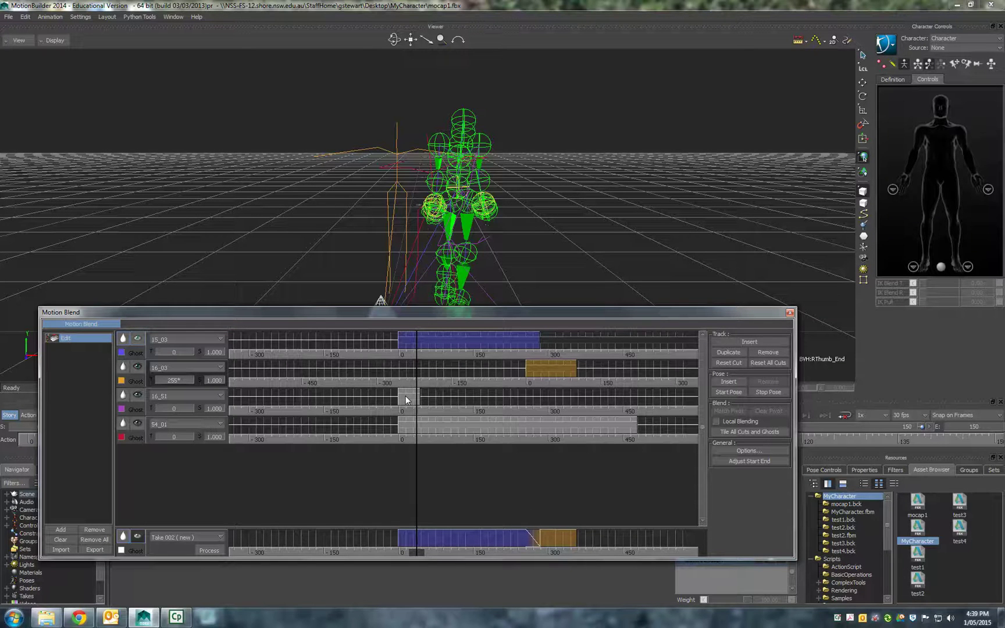
{"action": "left_click_drag", "start_coordinate": [405, 395], "coordinate": [474, 398]}
{"action": "left_click_drag", "start_coordinate": [507, 399], "coordinate": [576, 399]}
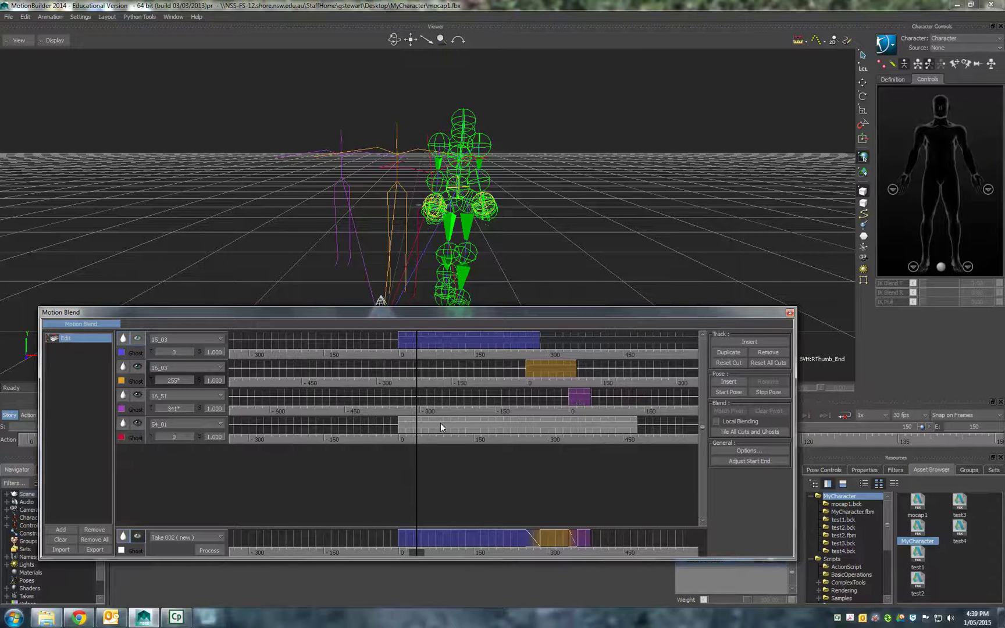
{"action": "left_click_drag", "start_coordinate": [441, 424], "coordinate": [624, 429]}
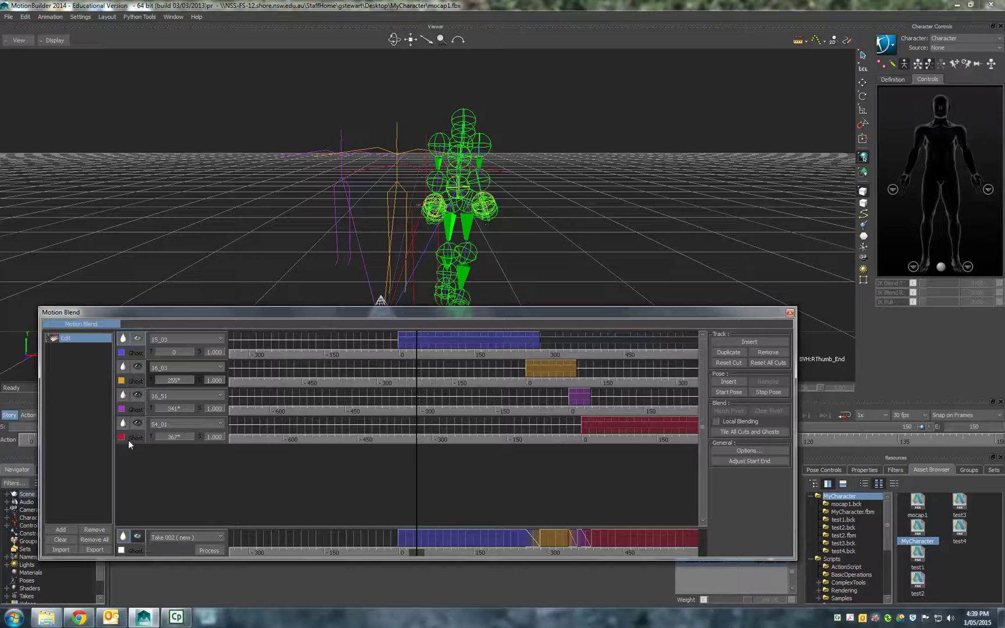
- Turn off ghosts on the 16_51, 16_03 and 15_03 tracks and scrub back to frame 0
{"action": "left_click", "coordinate": [122, 409]}
{"action": "left_click", "coordinate": [122, 381]}
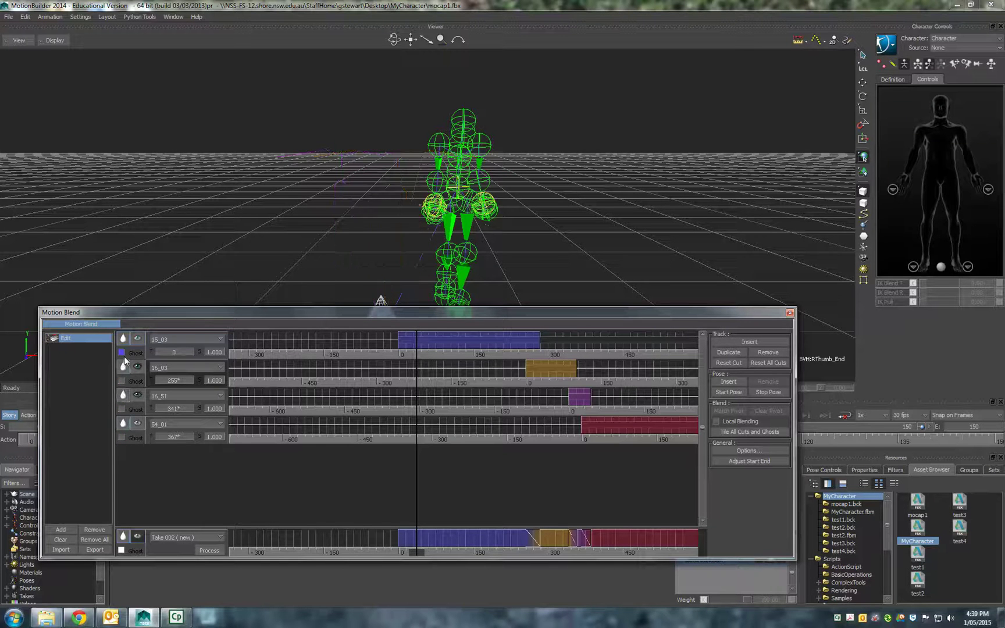
{"action": "left_click", "coordinate": [122, 352]}
{"action": "left_click_drag", "start_coordinate": [417, 553], "coordinate": [541, 523]}
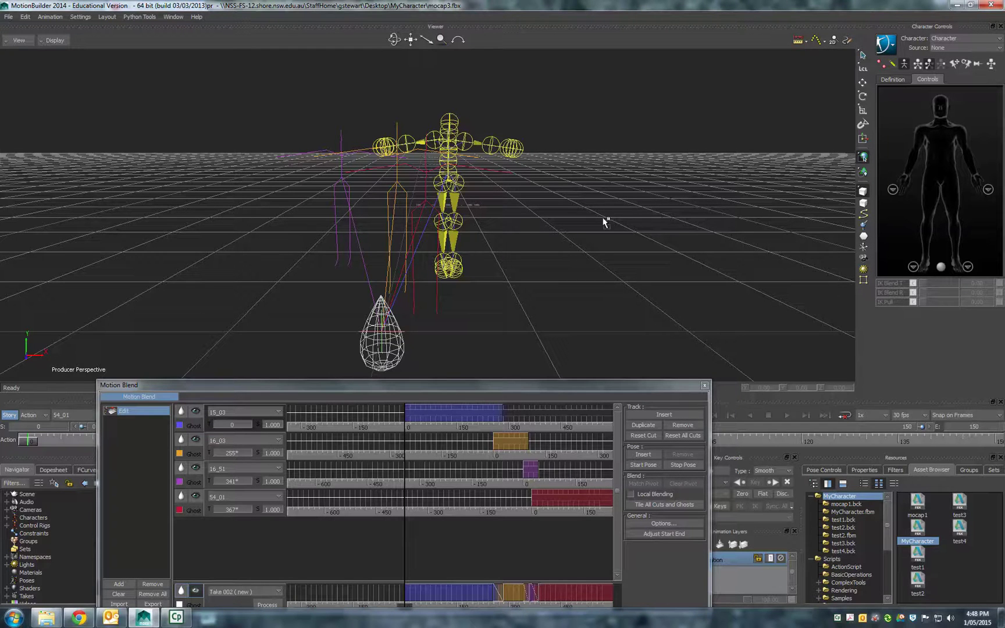
- Merge the MyCharacter file from the Asset Browser into the scene with FBX Merge
{"action": "left_click_drag", "start_coordinate": [605, 222], "coordinate": [602, 217]}
{"action": "mouse_move", "coordinate": [607, 215]}
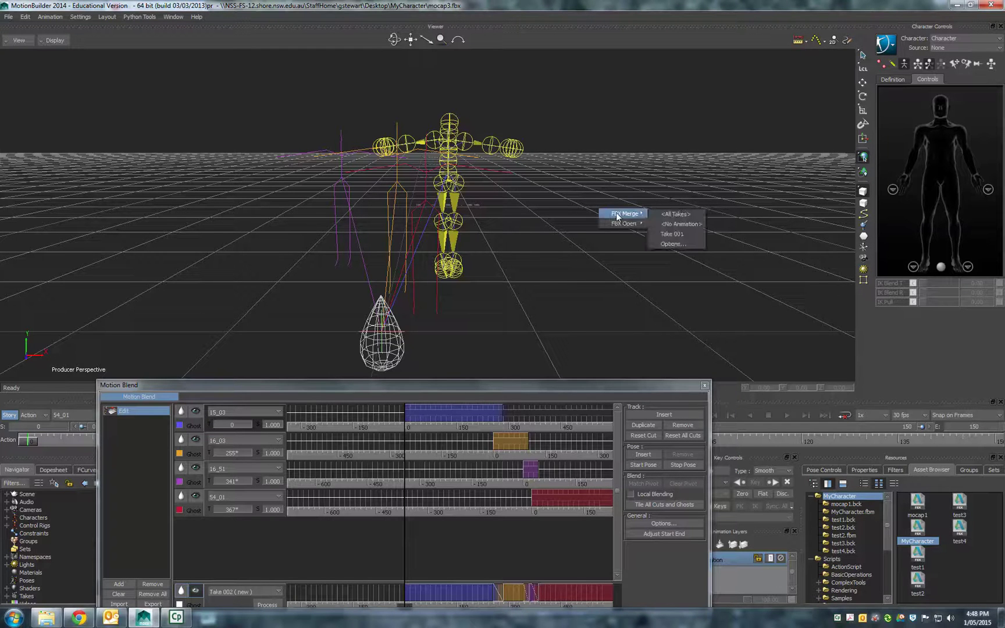
{"action": "left_click", "coordinate": [659, 225]}
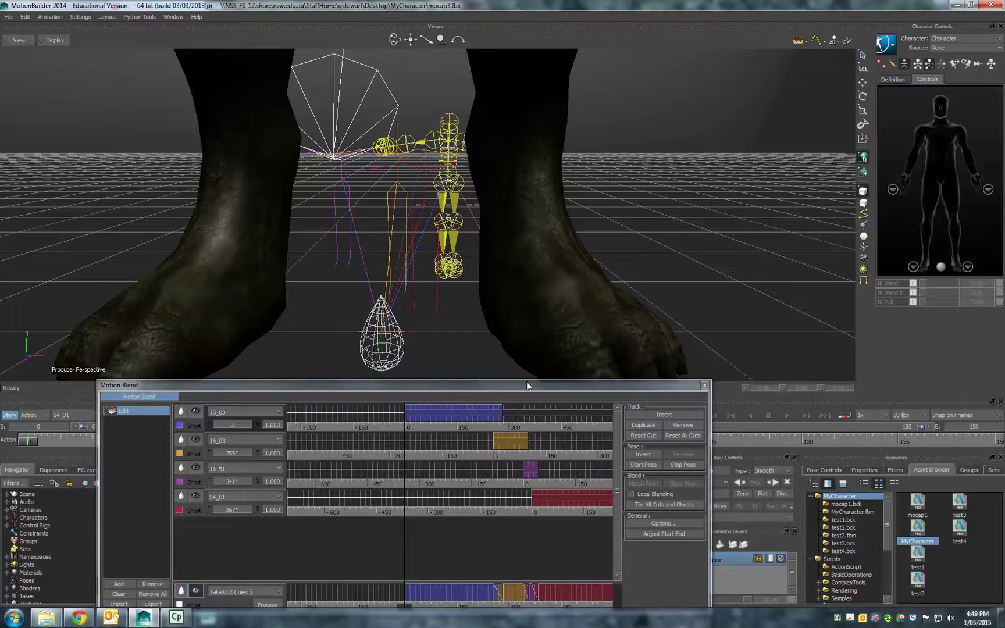
- Set the Character Controls input source to Character 1
{"action": "left_click_drag", "start_coordinate": [527, 384], "coordinate": [533, 374]}
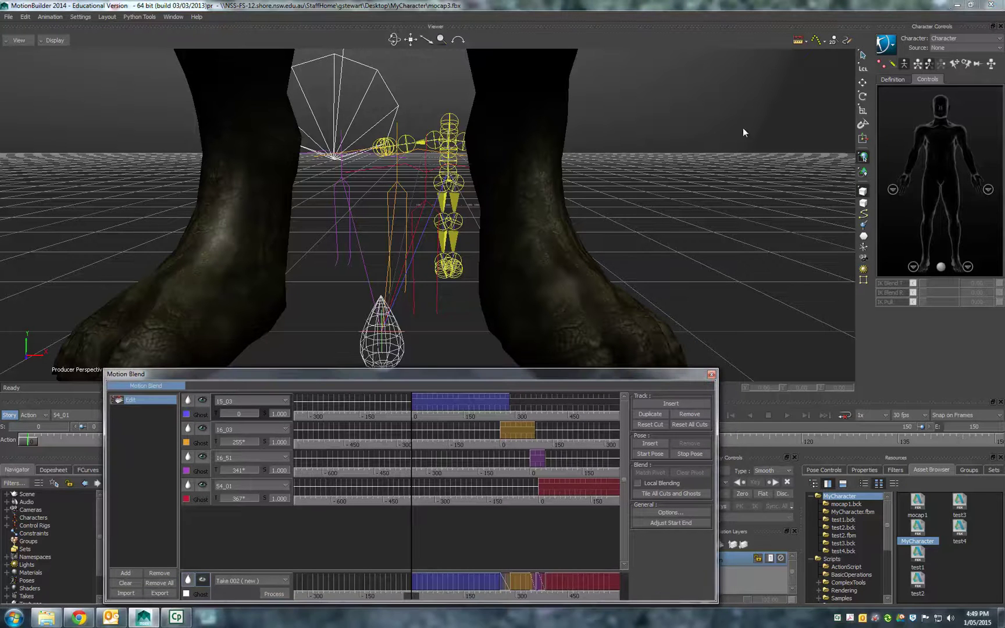
{"action": "left_click", "coordinate": [950, 47]}
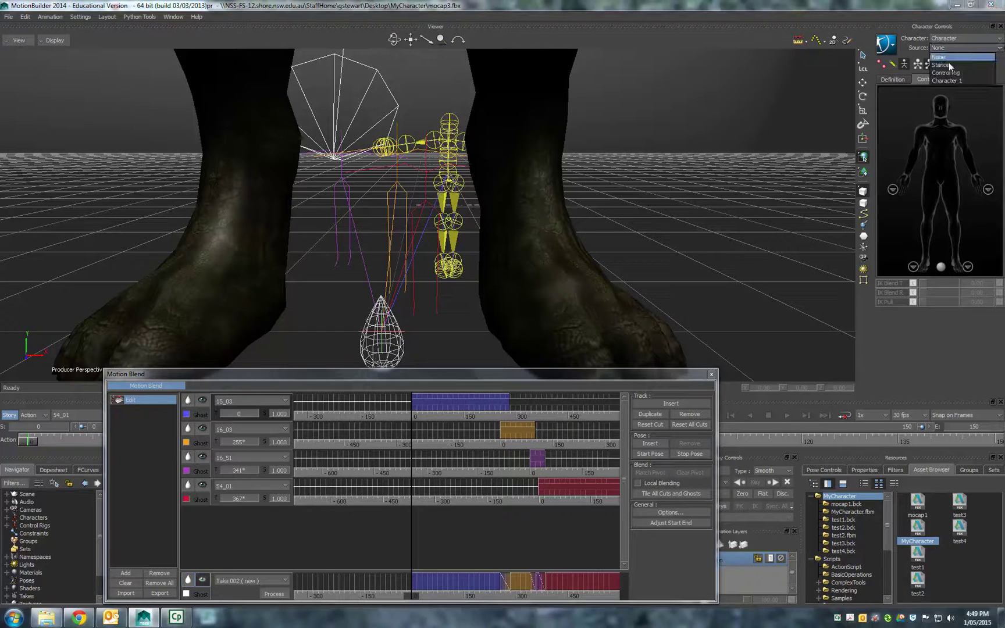
{"action": "left_click", "coordinate": [948, 79]}
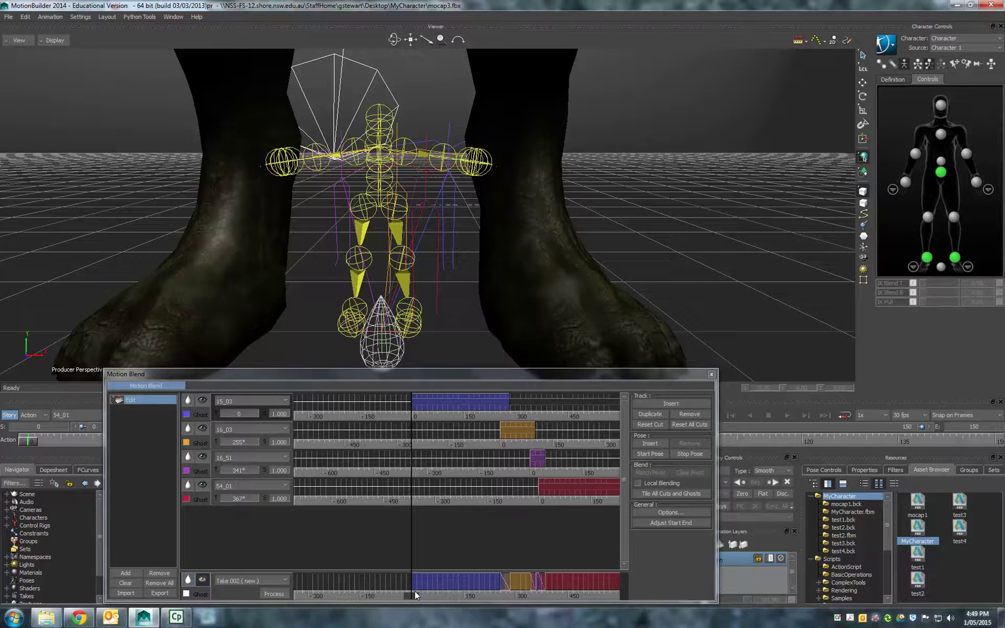
- Select Character 1, set its source to Character, and scrub to confirm the creature follows the blend
{"action": "mouse_move", "coordinate": [414, 594]}
{"action": "left_mouse_down"}
{"action": "mouse_move", "coordinate": [464, 596]}
{"action": "mouse_move", "coordinate": [411, 594]}
{"action": "left_mouse_up"}
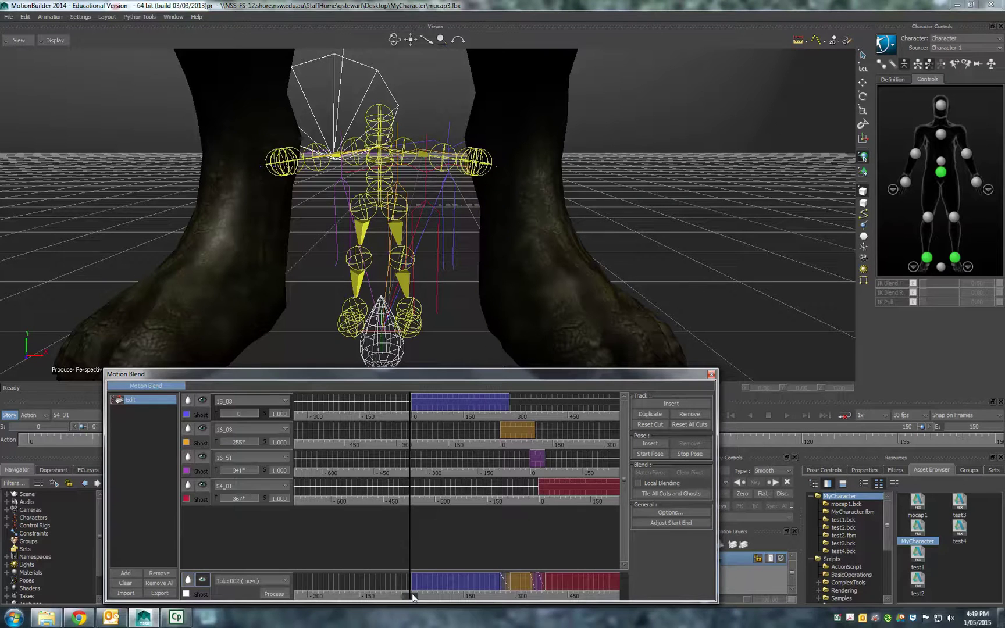
{"action": "left_click", "coordinate": [940, 47]}
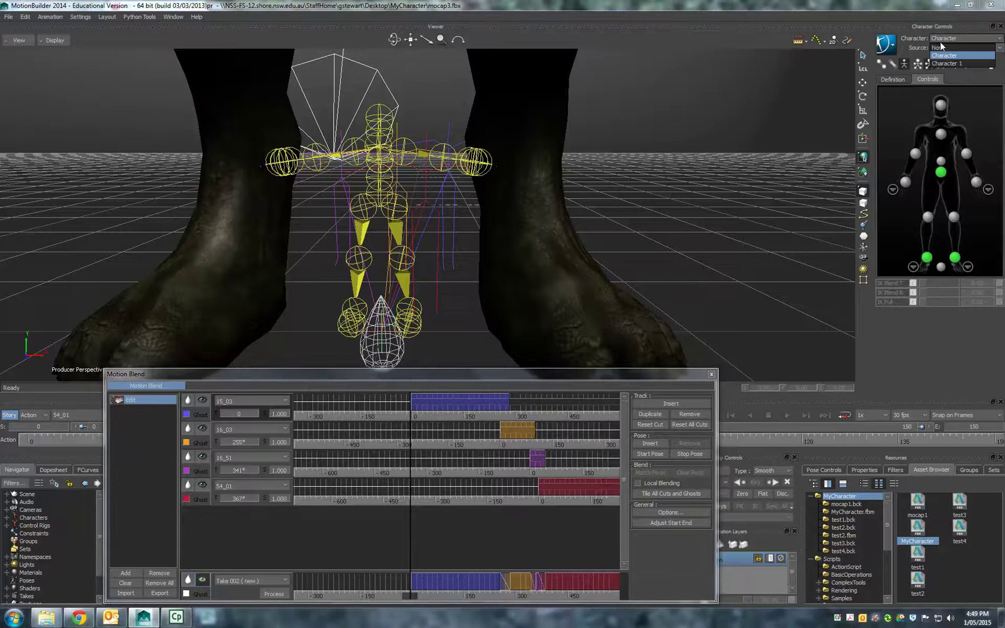
{"action": "left_click", "coordinate": [940, 62]}
{"action": "left_click", "coordinate": [941, 47]}
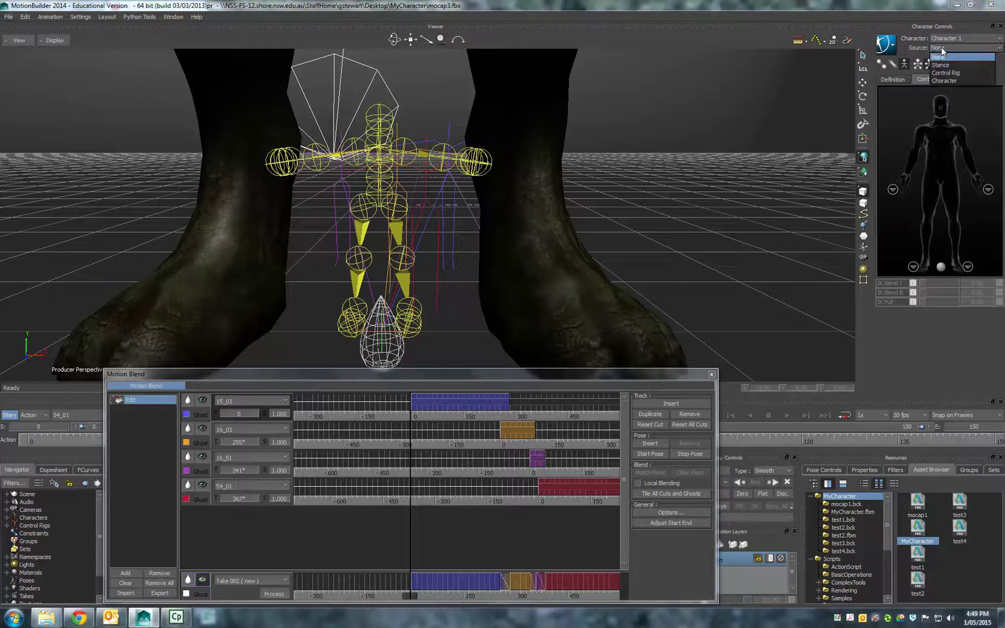
{"action": "left_click", "coordinate": [943, 80]}
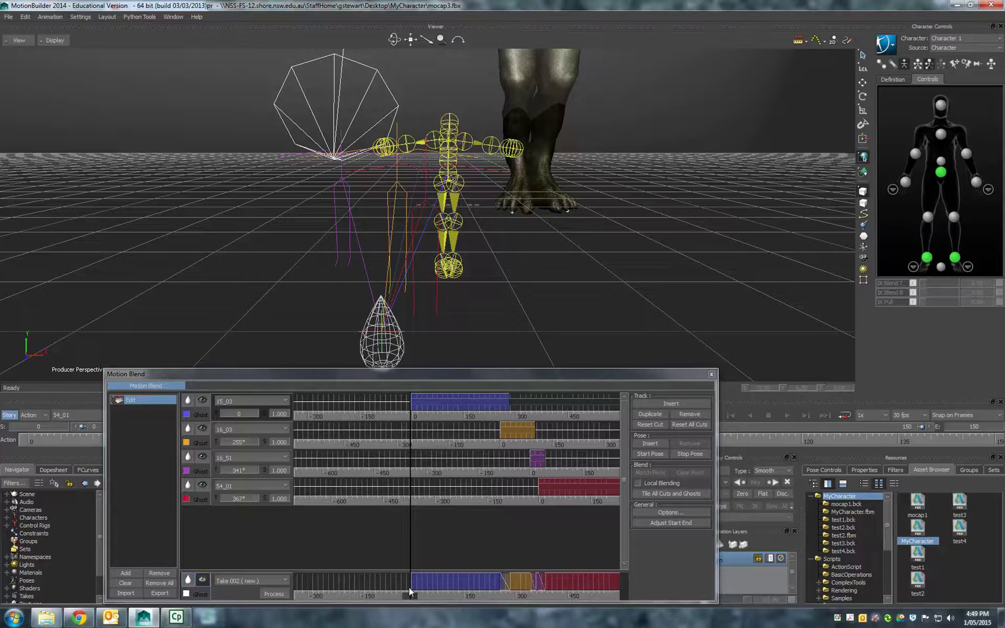
{"action": "mouse_move", "coordinate": [409, 594]}
{"action": "left_mouse_down"}
{"action": "mouse_move", "coordinate": [428, 595]}
{"action": "mouse_move", "coordinate": [411, 594]}
{"action": "left_mouse_up"}
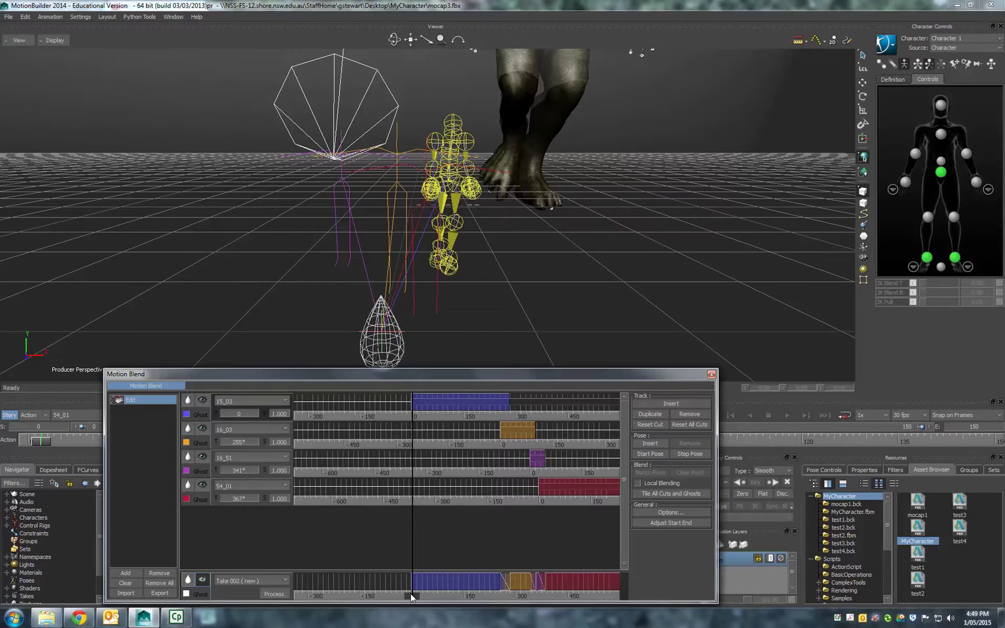
- Frame all in the viewer and scrub through Take 002 to review the creature's walk
{"action": "left_click", "coordinate": [19, 41]}
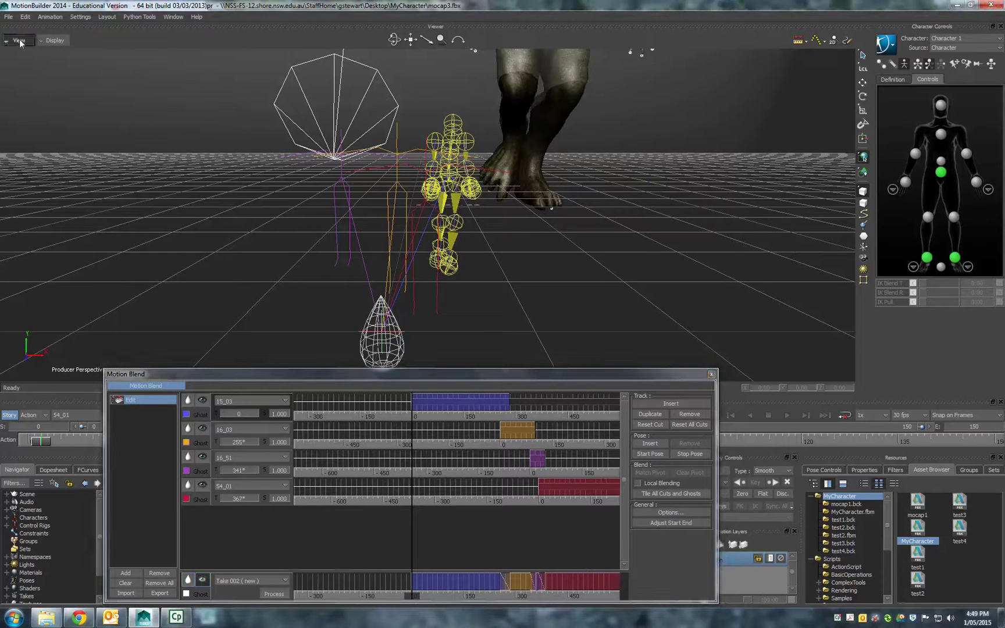
{"action": "left_click", "coordinate": [40, 165]}
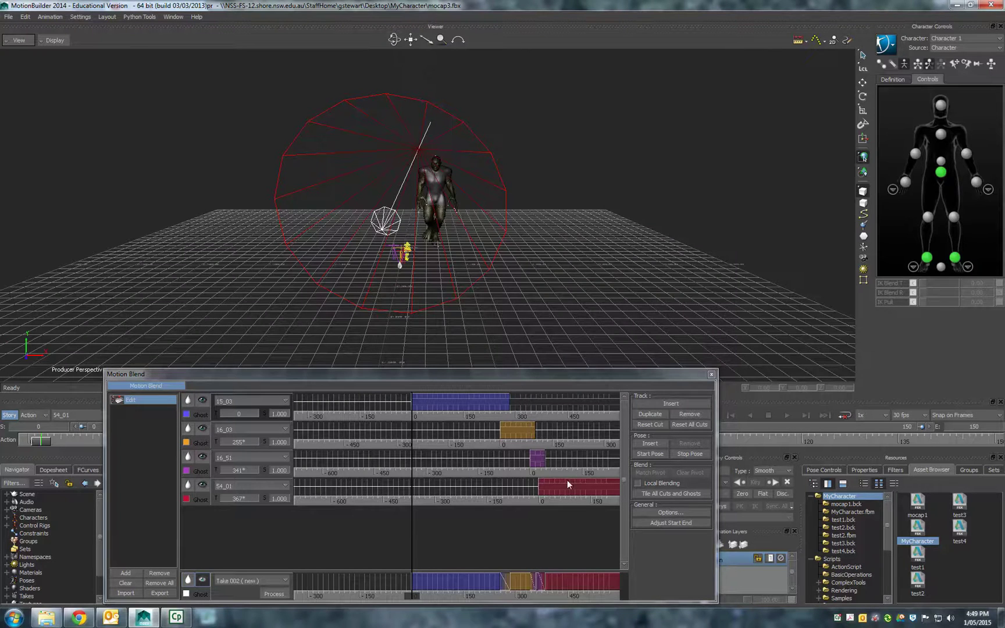
{"action": "left_click_drag", "start_coordinate": [408, 595], "coordinate": [524, 594]}
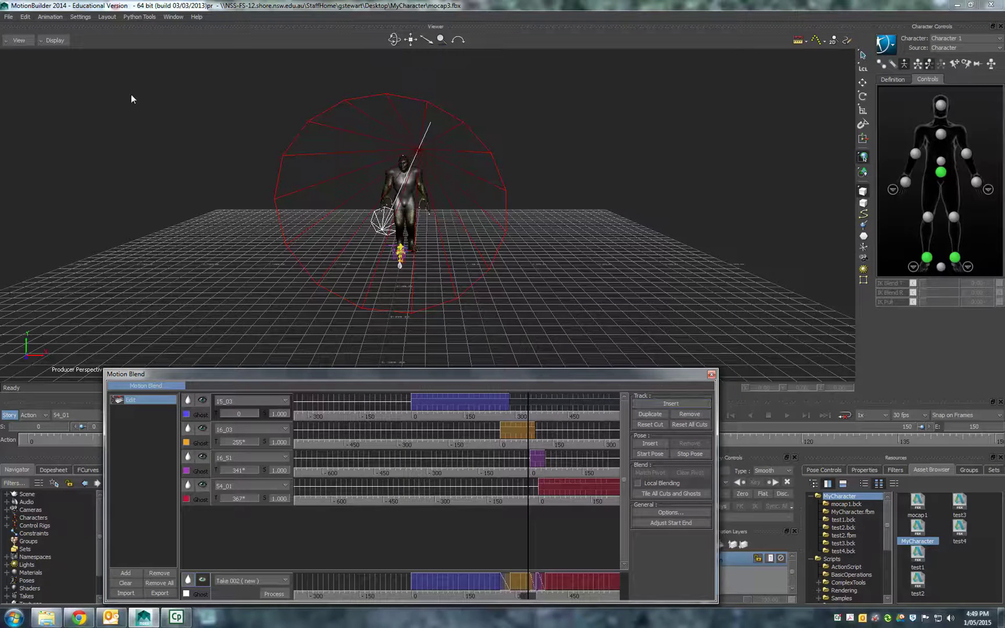
- Save the scene as mocap4, keeping all takes in the Save Options
{"action": "left_click", "coordinate": [9, 17]}
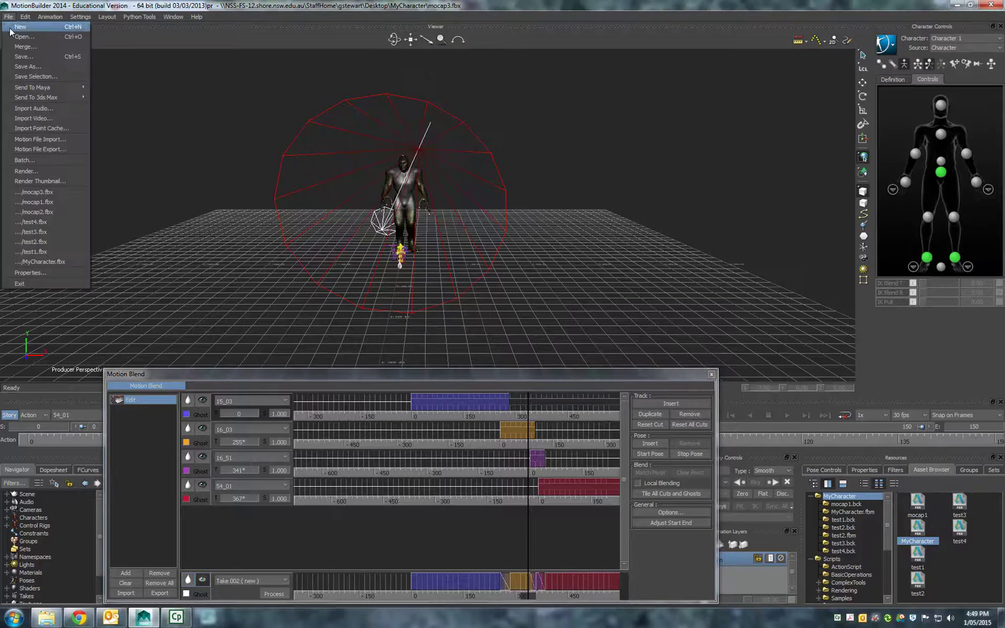
{"action": "left_click", "coordinate": [22, 56]}
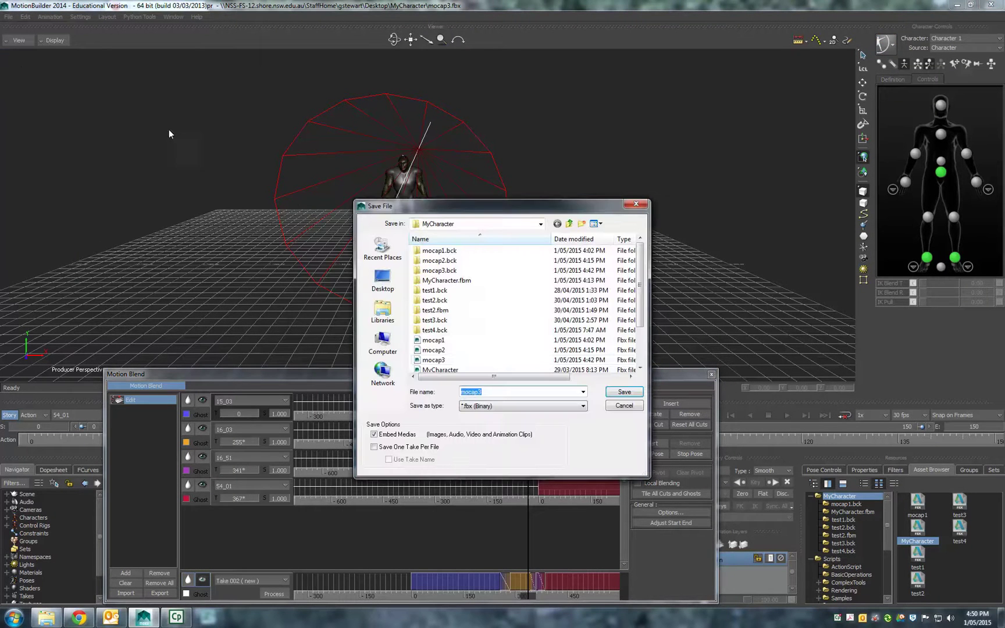
{"action": "left_click", "coordinate": [492, 391]}
{"action": "key", "text": "BackSpace"}
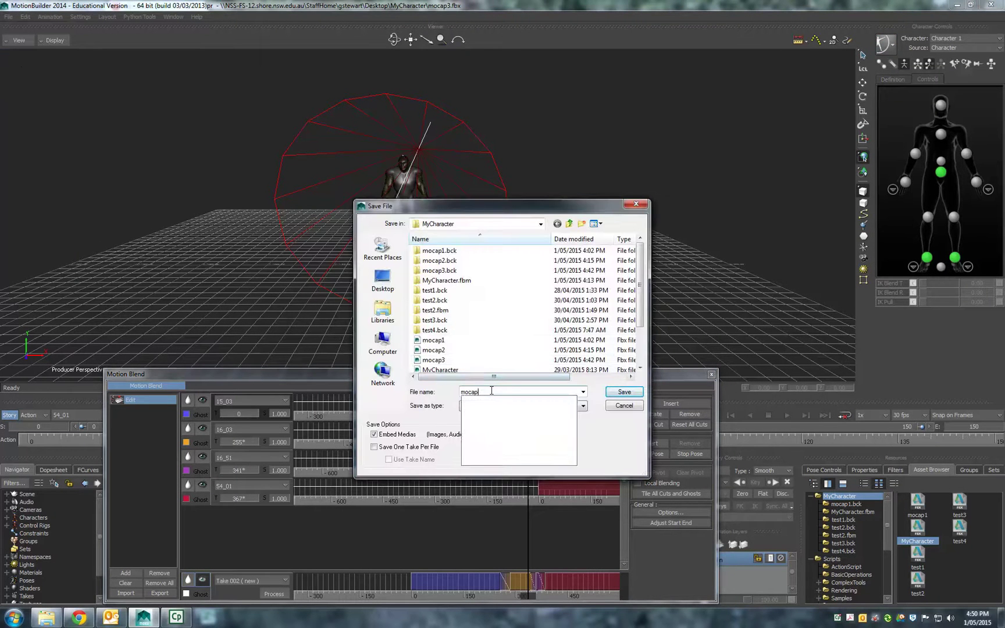
{"action": "type", "text": "4"}
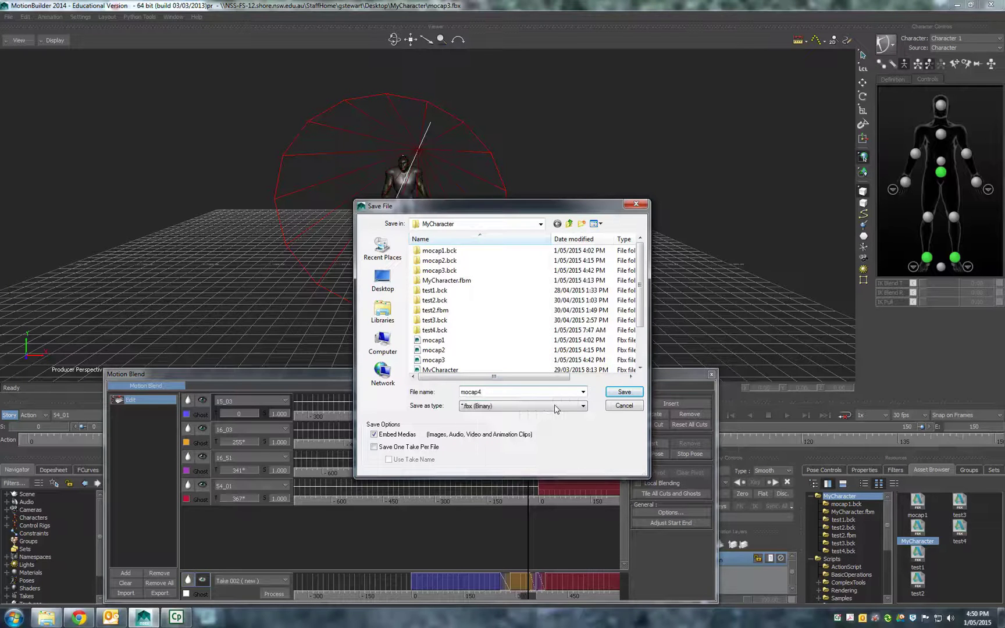
{"action": "left_click", "coordinate": [619, 392]}
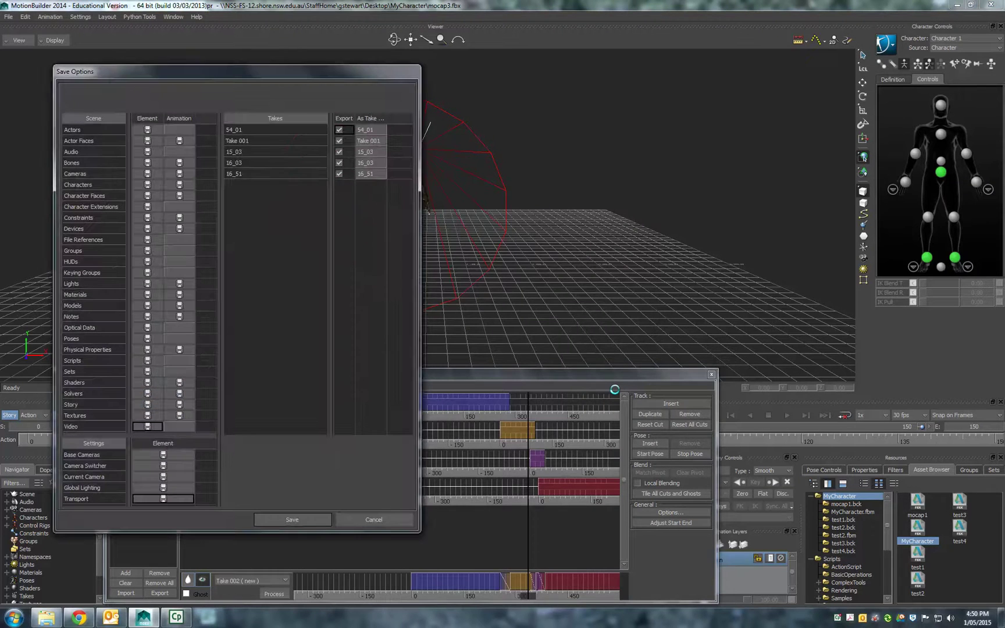
{"action": "left_click", "coordinate": [275, 518]}
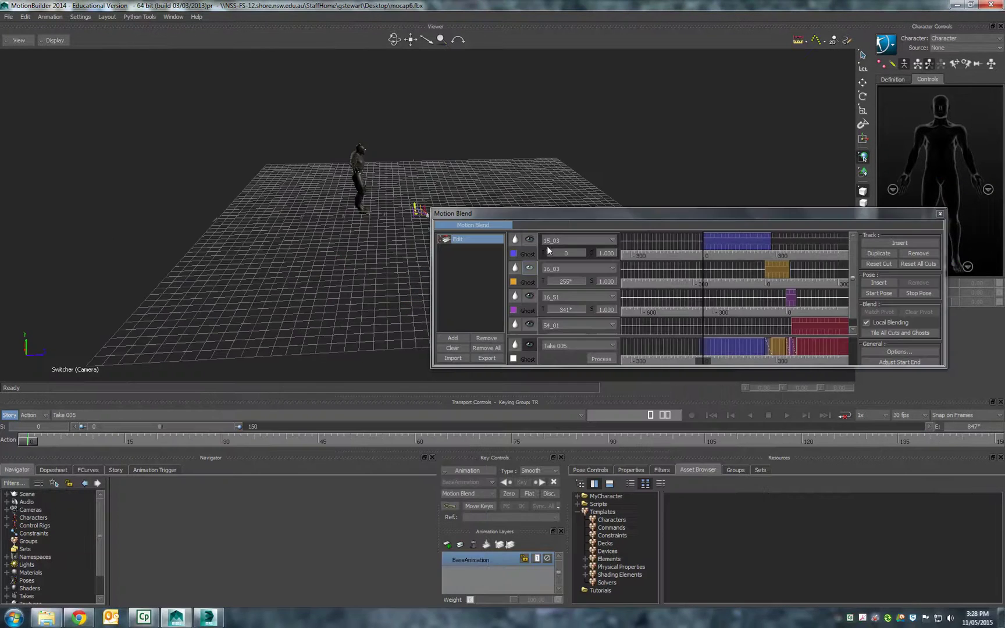
- Select the whole character and bake the blended tracks into a new take with Process
{"action": "left_click_drag", "start_coordinate": [553, 215], "coordinate": [665, 190]}
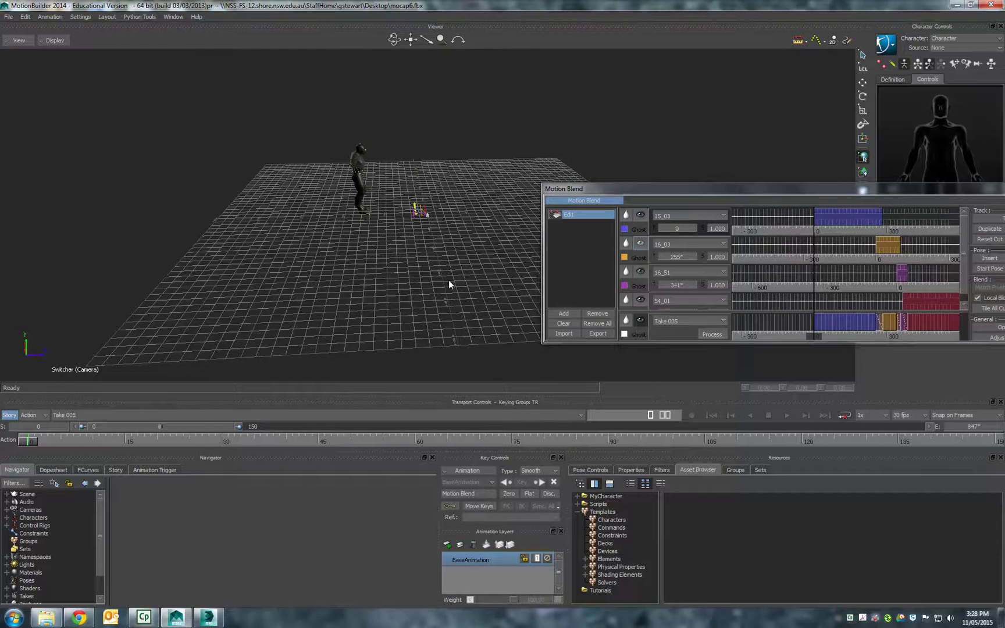
{"action": "key", "text": "ctrl+a"}
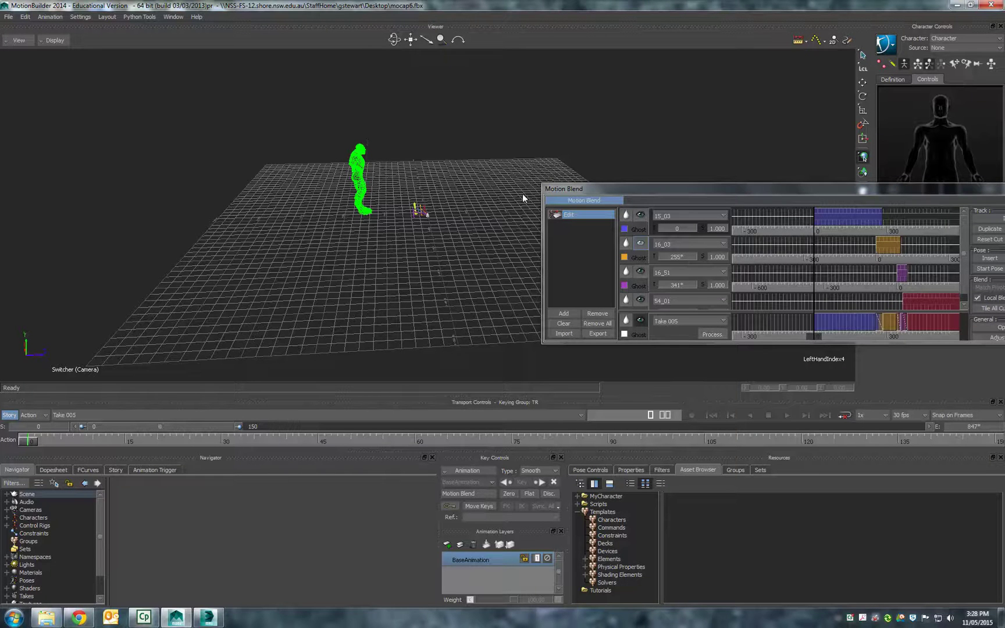
{"action": "left_click", "coordinate": [12, 18]}
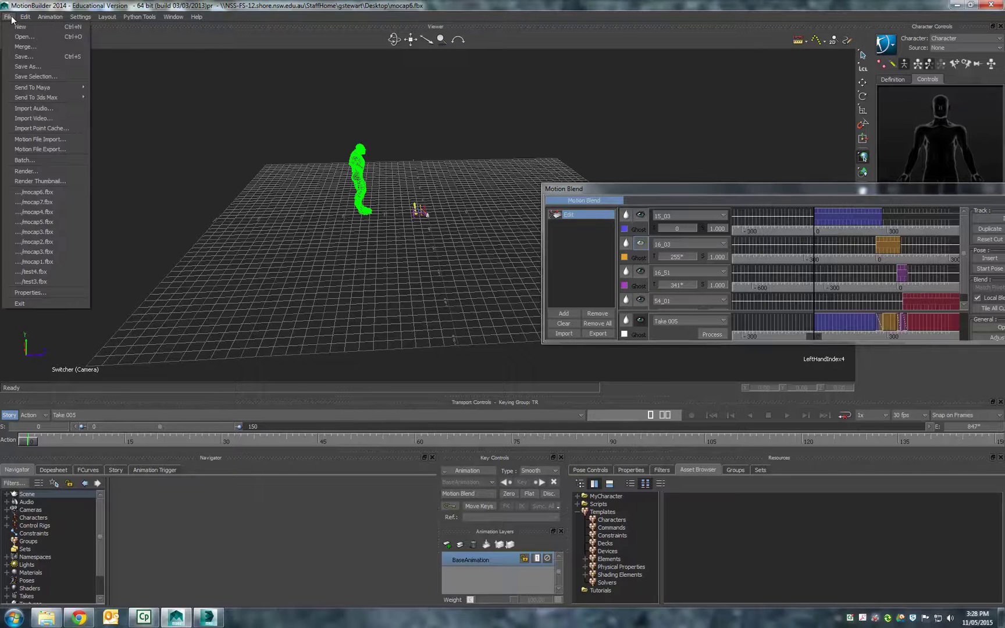
{"action": "left_click", "coordinate": [10, 17]}
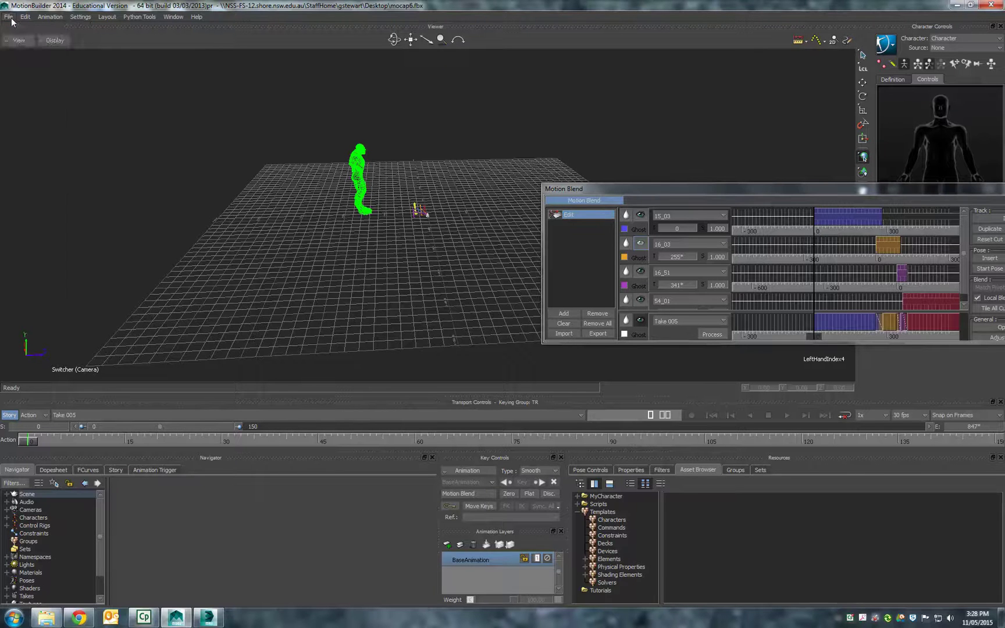
{"action": "left_click", "coordinate": [706, 335]}
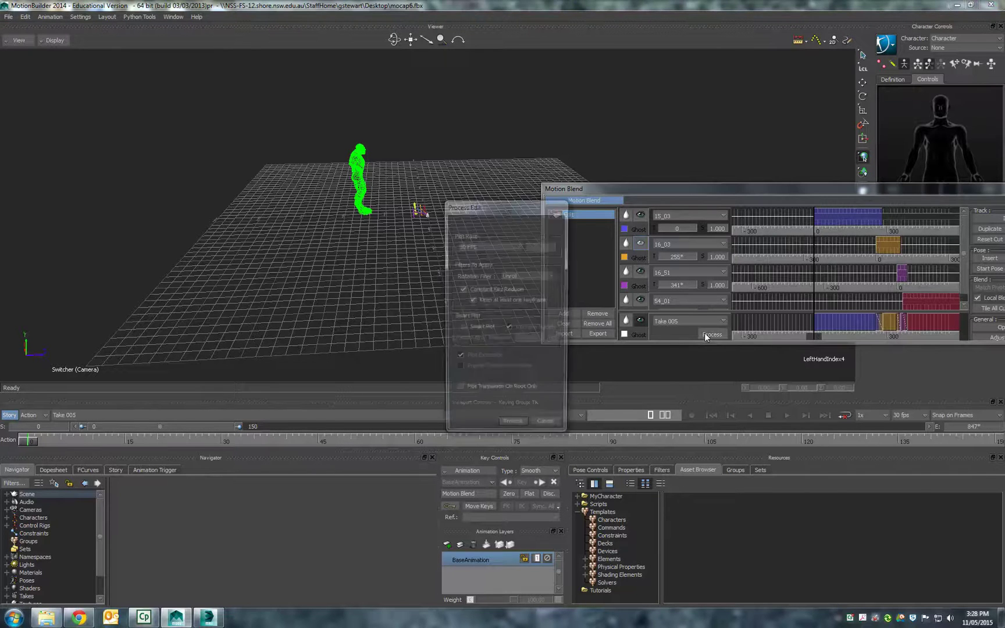
{"action": "left_click", "coordinate": [506, 428]}
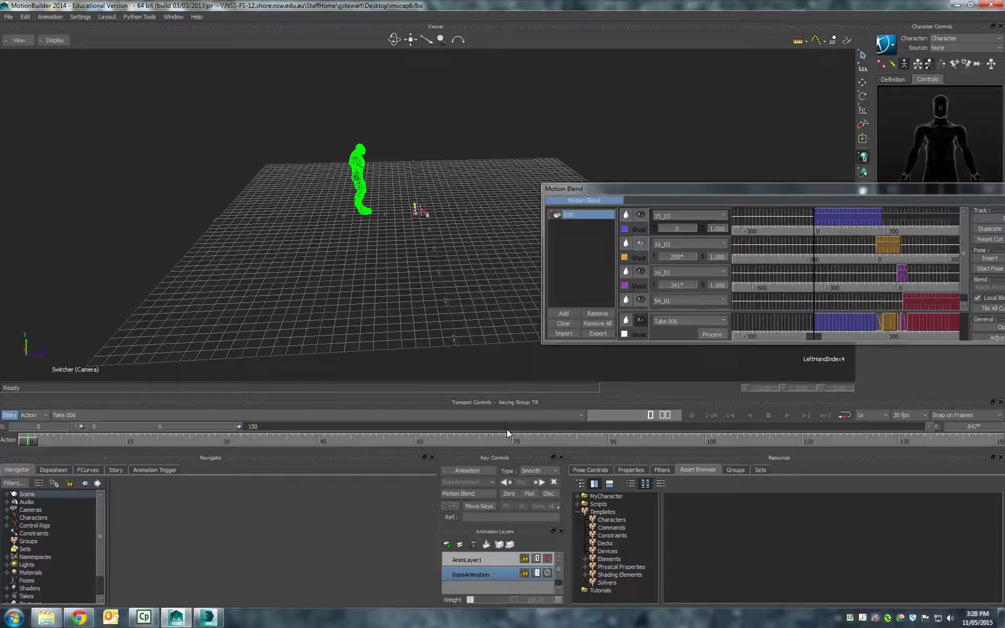
- Send the scene to 3ds Max as a new scene
{"action": "left_click", "coordinate": [10, 17]}
{"action": "mouse_move", "coordinate": [12, 97]}
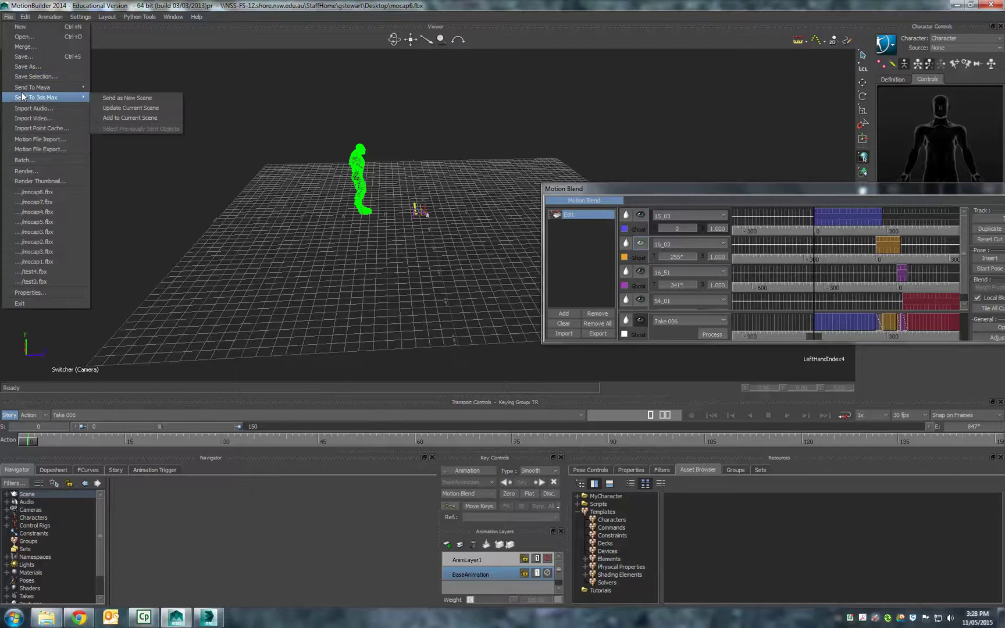
{"action": "left_click", "coordinate": [114, 98]}
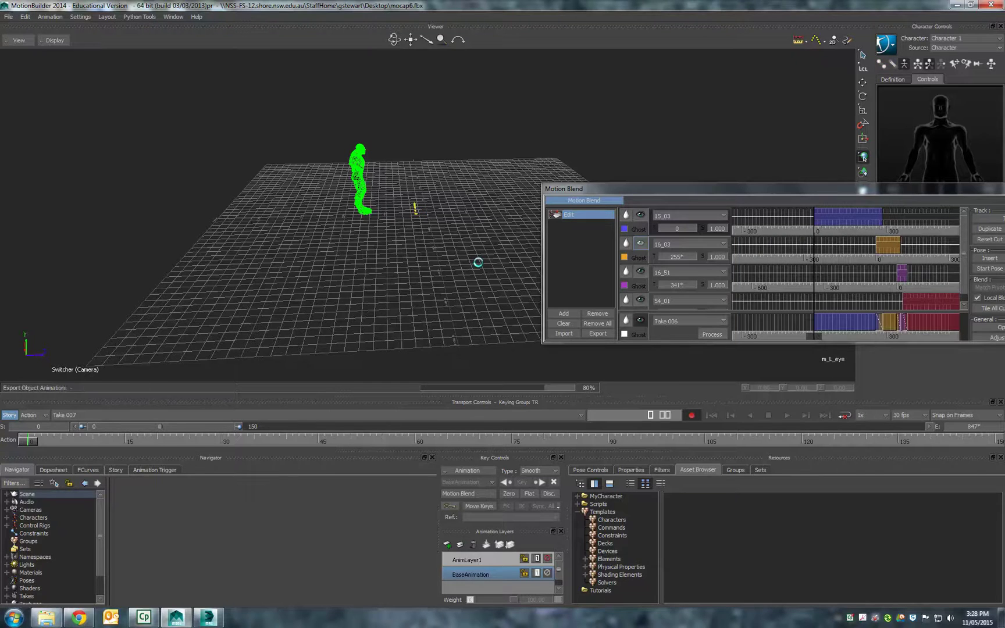
{"action": "key", "text": "Return"}
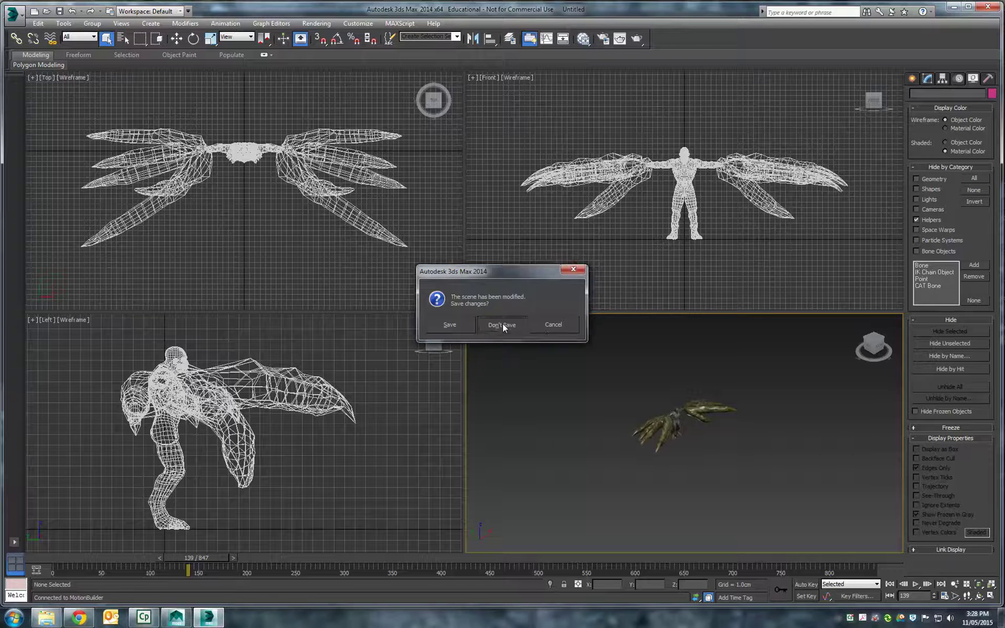
- Discard the empty scene, hide helpers, deselect all, and play the winged character's 847-frame animation
{"action": "left_click", "coordinate": [502, 324]}
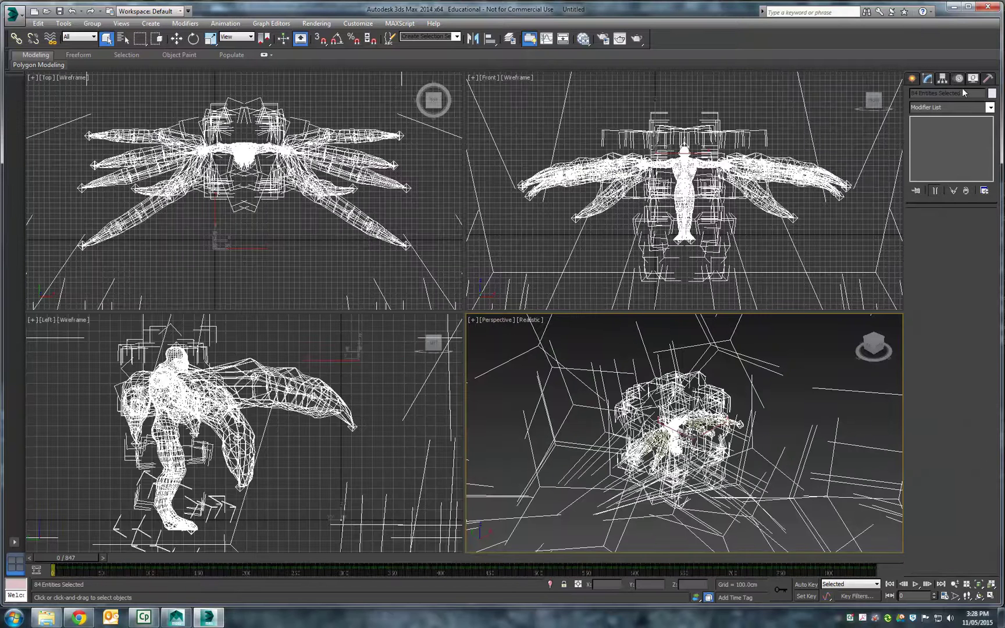
{"action": "left_click", "coordinate": [970, 79]}
{"action": "left_click", "coordinate": [916, 219]}
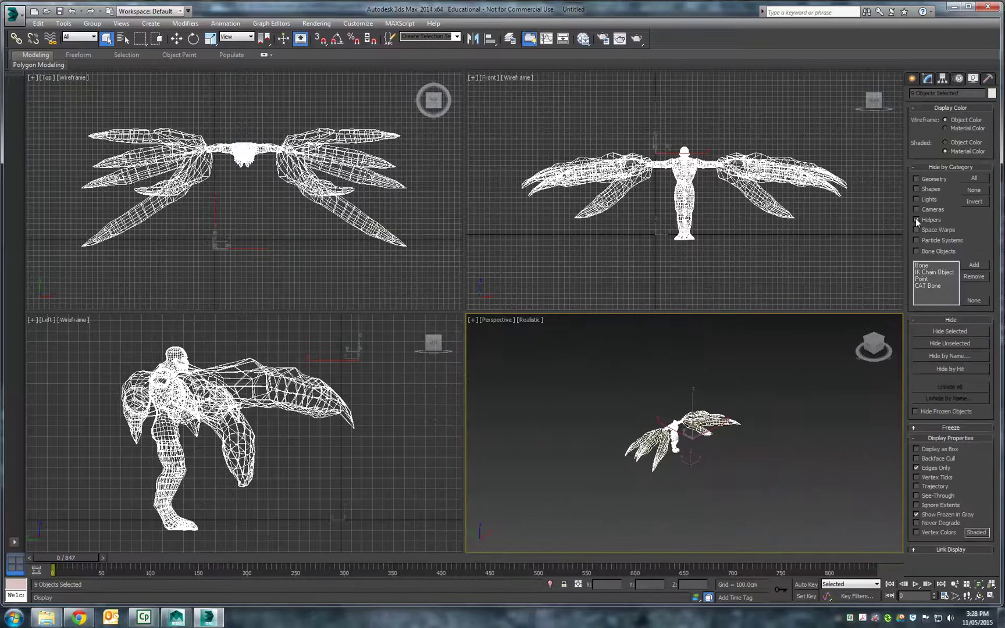
{"action": "left_click", "coordinate": [729, 405]}
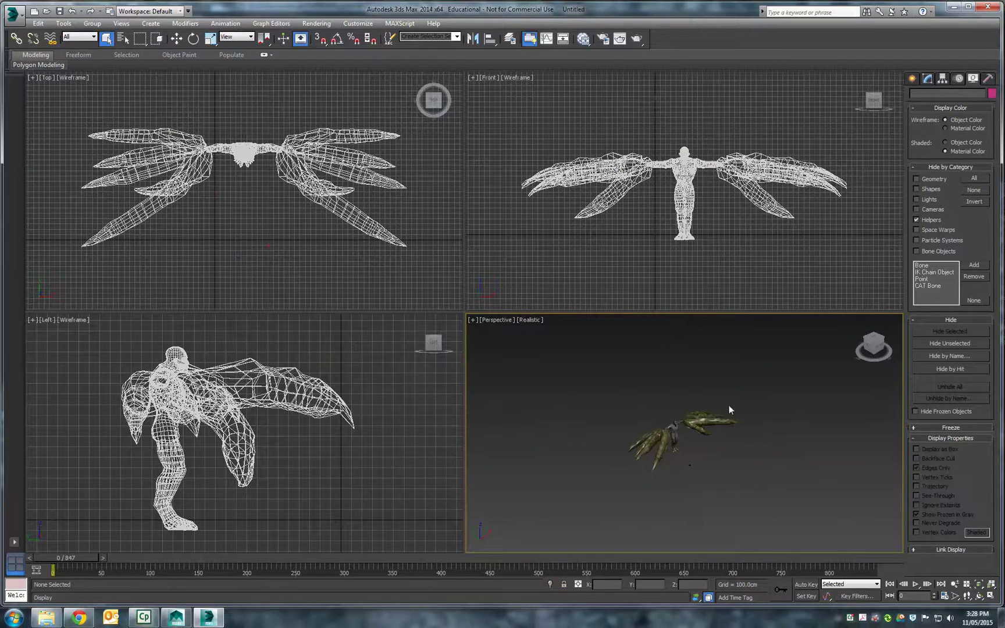
{"action": "left_click", "coordinate": [915, 584]}
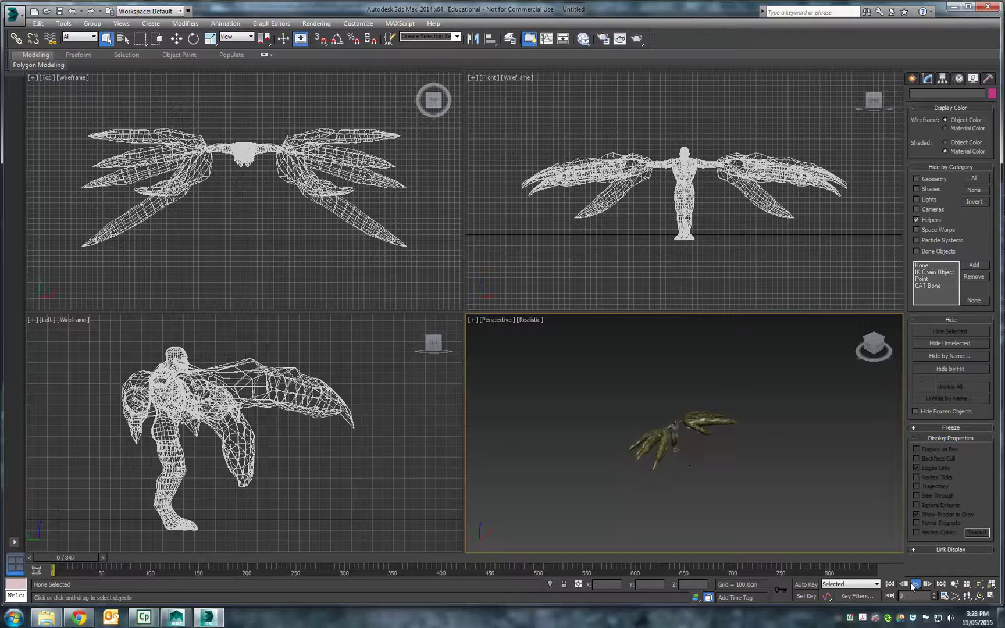